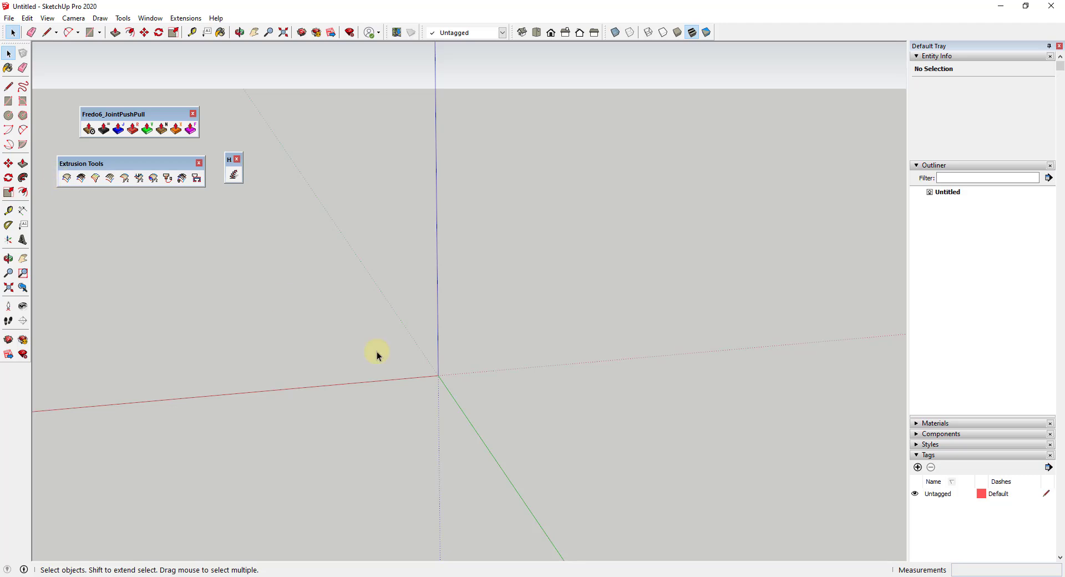
Step: Draw a 50' vertical line from the origin up along the blue axis
scroll(517, 375, down, 1)
scroll(496, 373, up, 1)
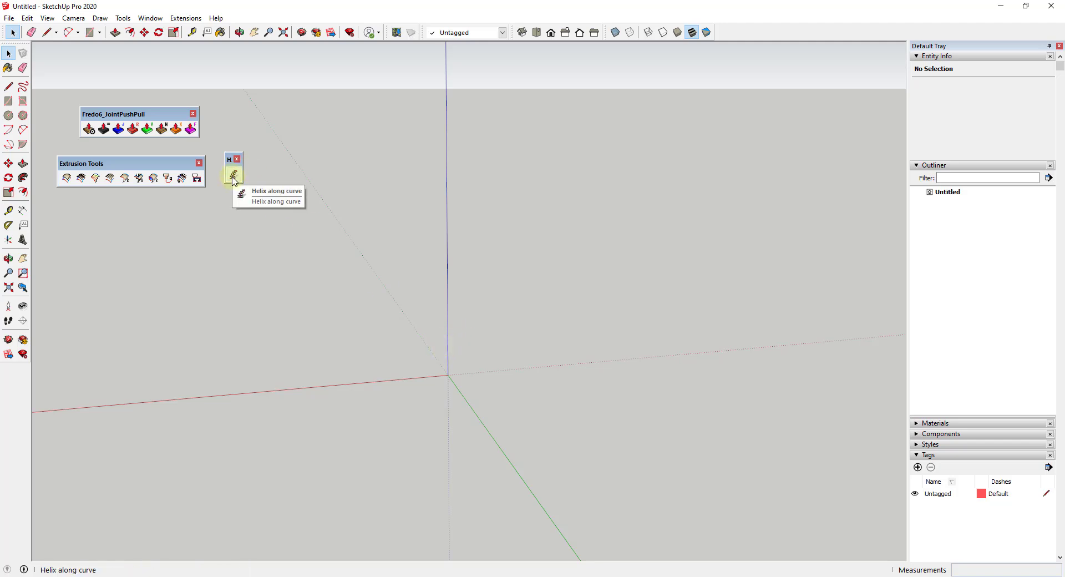
scroll(455, 345, down, 2)
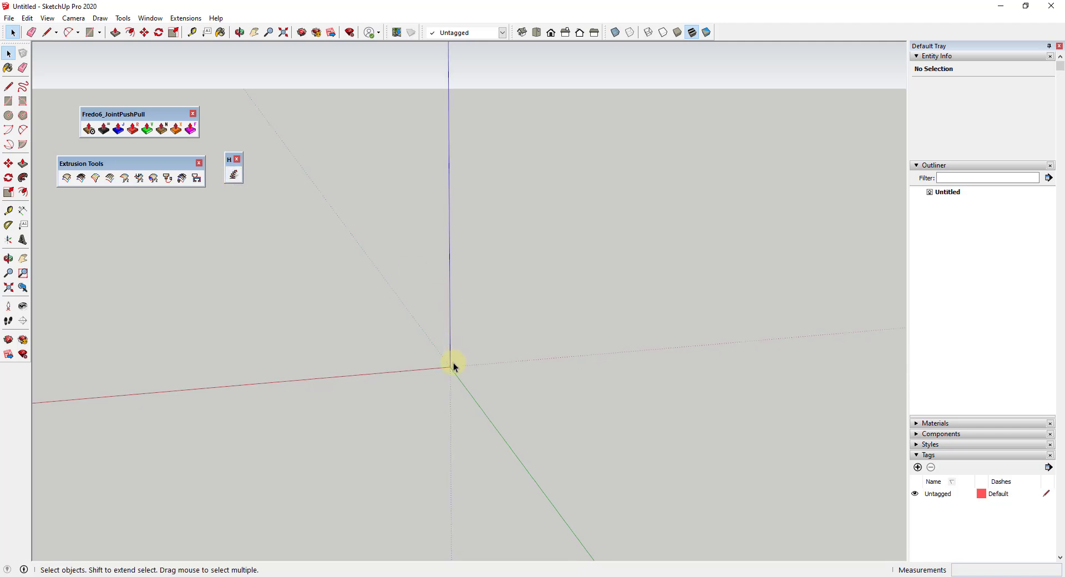
scroll(482, 436, down, 3)
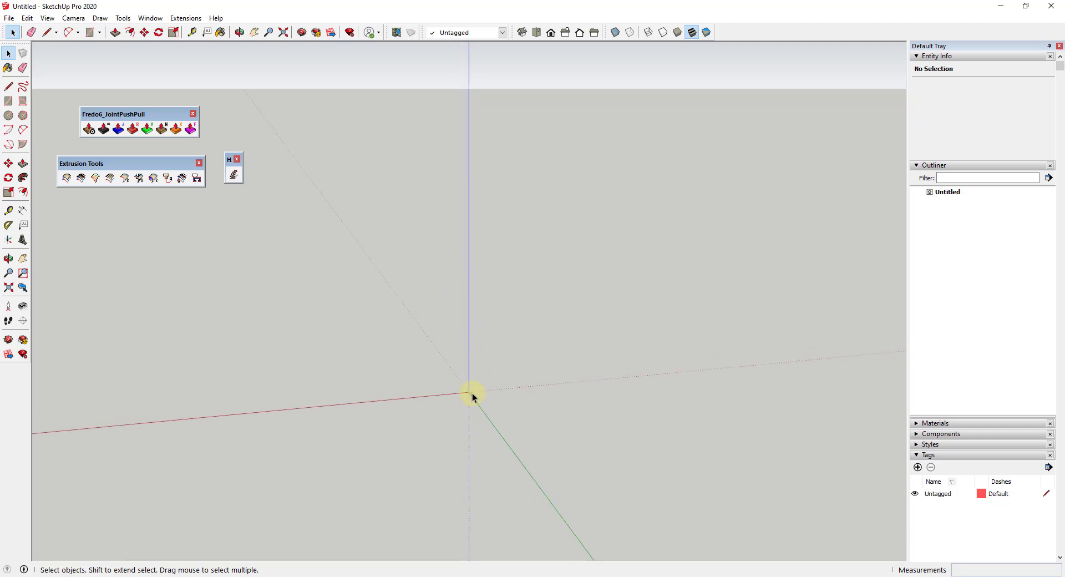
key(l)
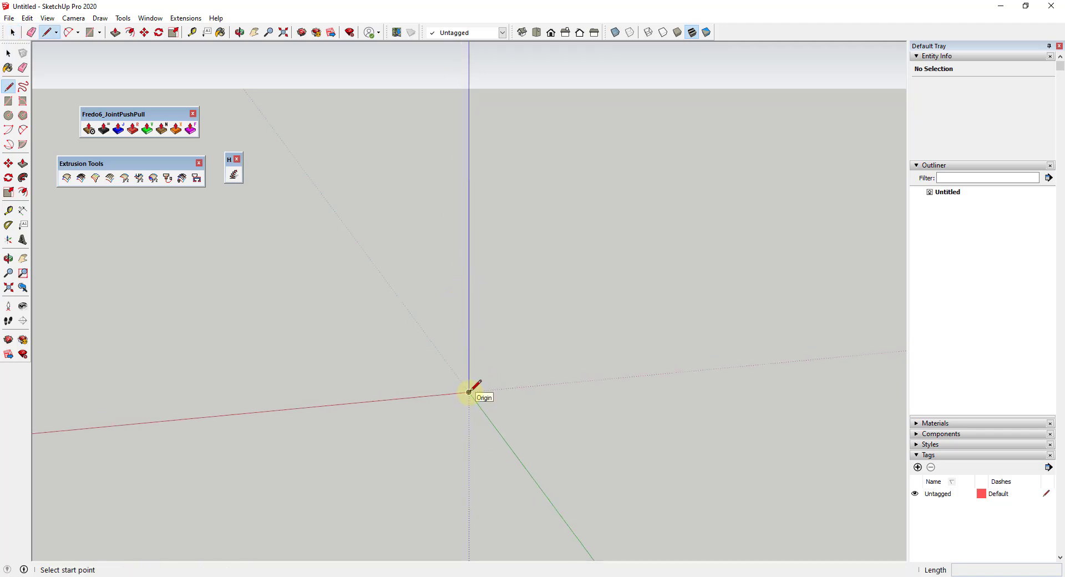
click(469, 392)
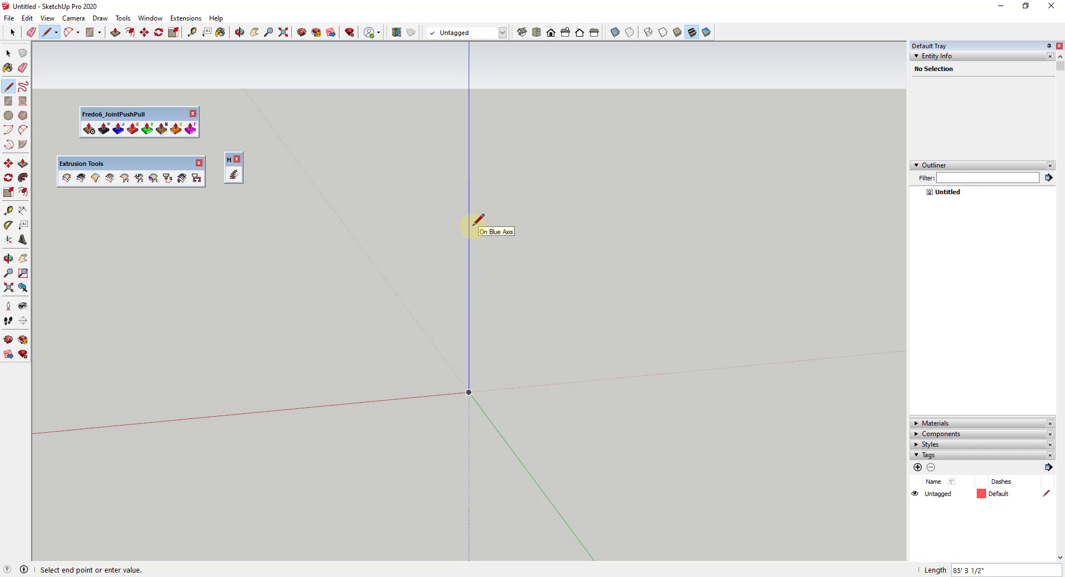
text(50')
key(Return)
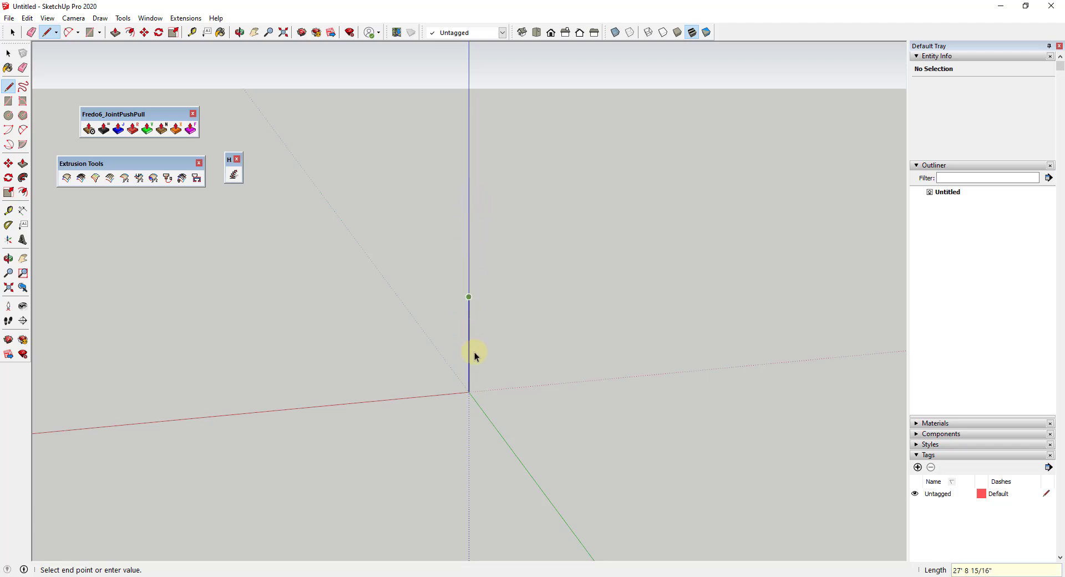
key(space)
scroll(498, 390, up, 2)
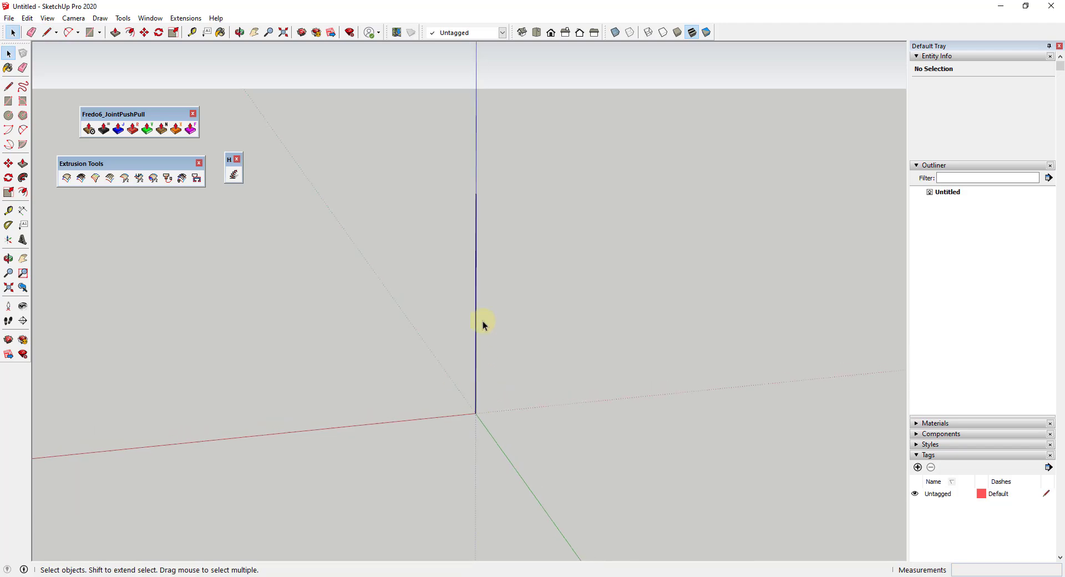
Step: Start Helix along curve on the vertical line, with Radius 1 set to 40' and Radius 2 to 1'
click(476, 261)
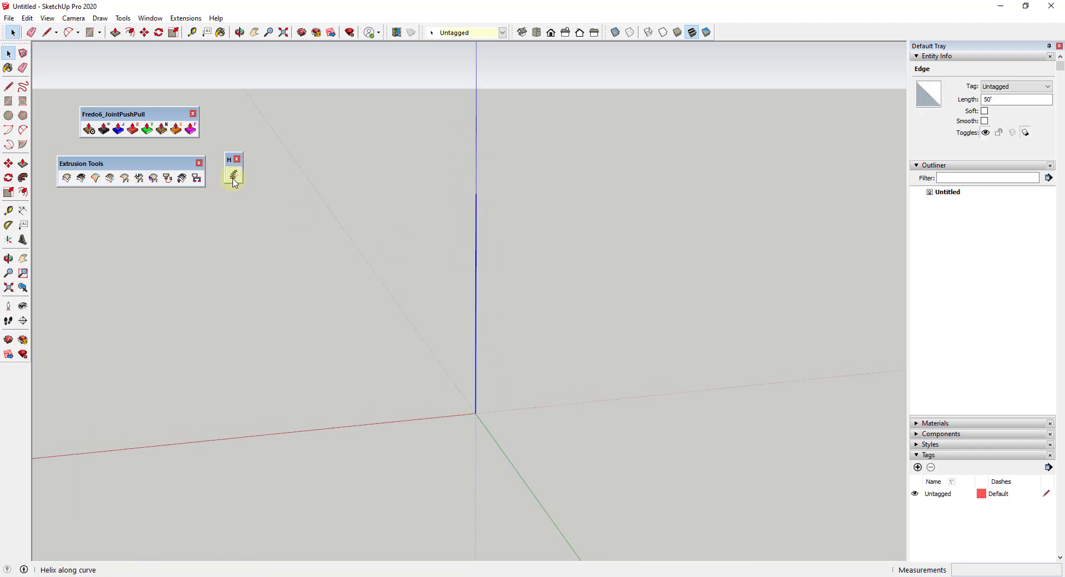
click(233, 177)
drag(516, 173, 679, 183)
double_click(726, 216)
double_click(747, 198)
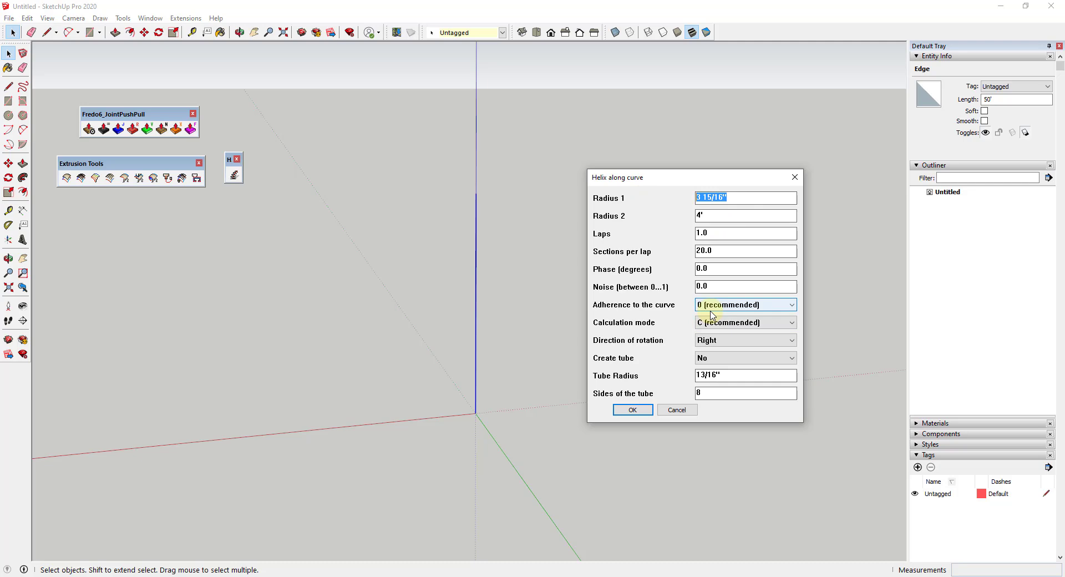
text(1)
text(')
key(Tab)
text(1)
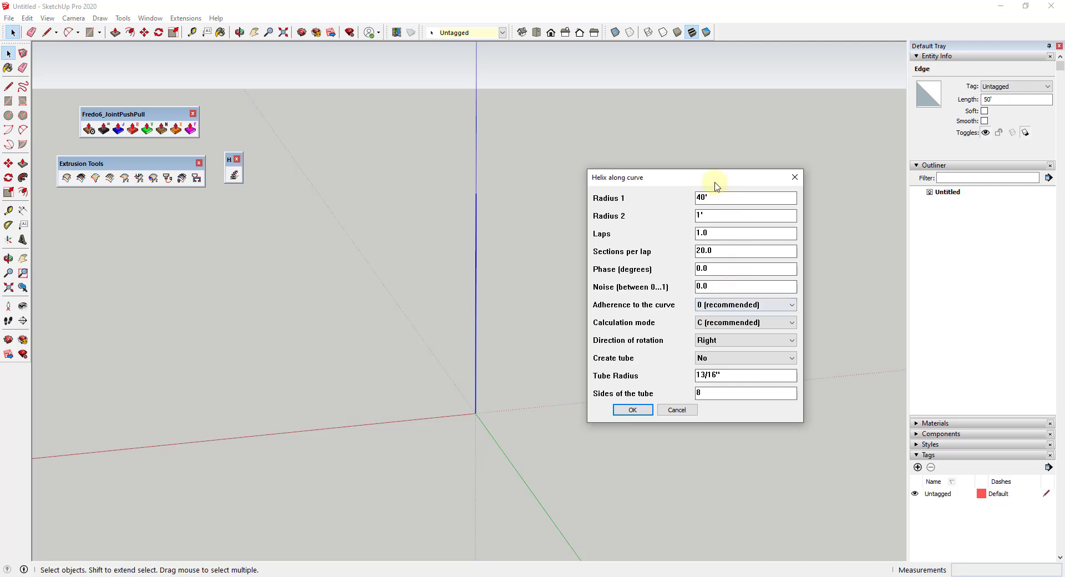
key(Tab)
key(shift+Tab)
Step: Set the helix to 48 sections per lap and generate it around the vertical line
drag(720, 249, 598, 255)
text(48)
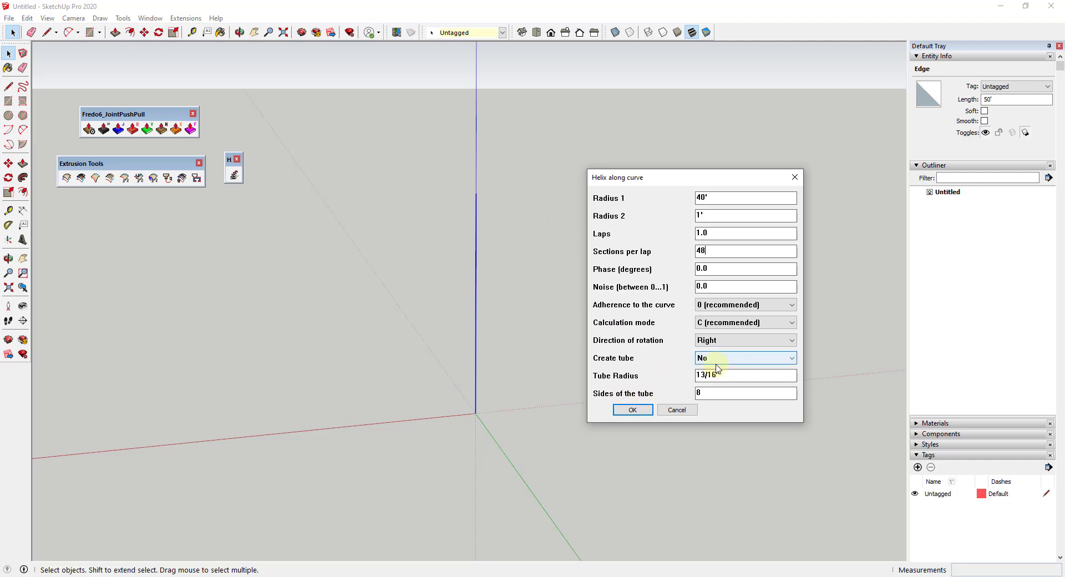
click(631, 410)
middle_drag(407, 334, 468, 404)
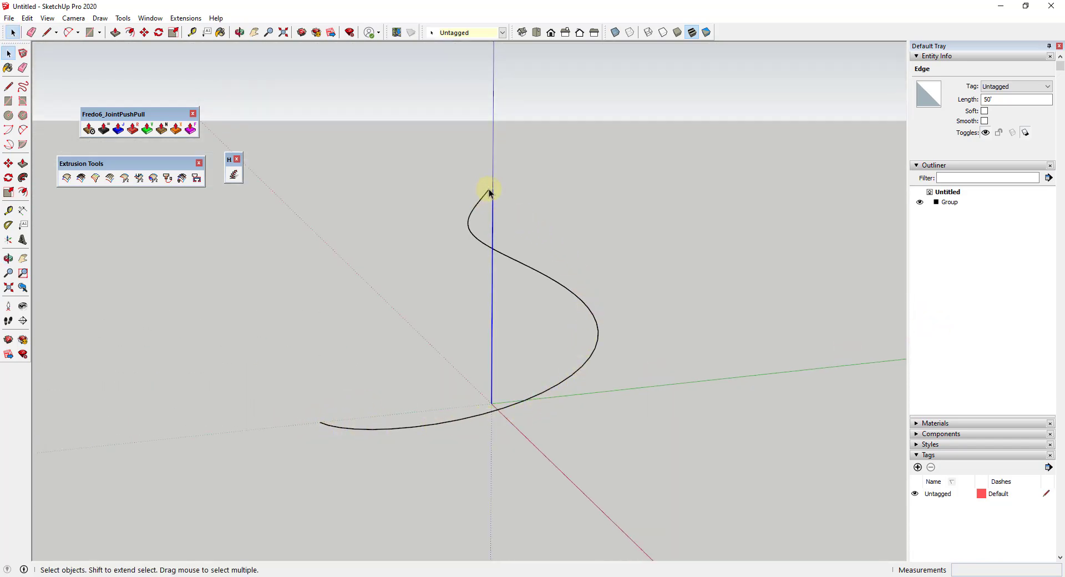
middle_drag(394, 423, 488, 462)
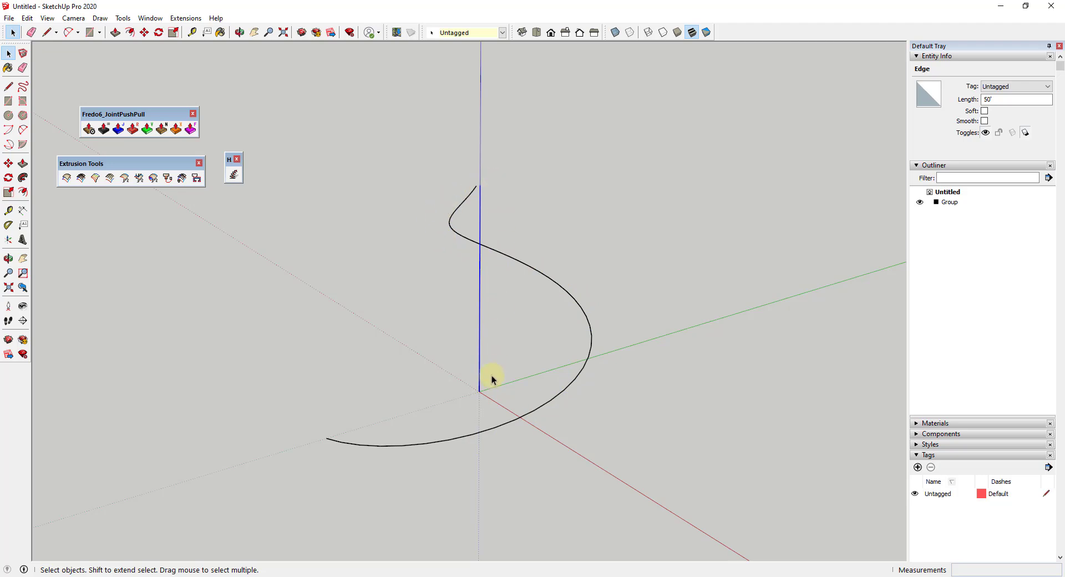
Step: Draw a base line from the origin to the lower end of the helix
key(l)
click(480, 391)
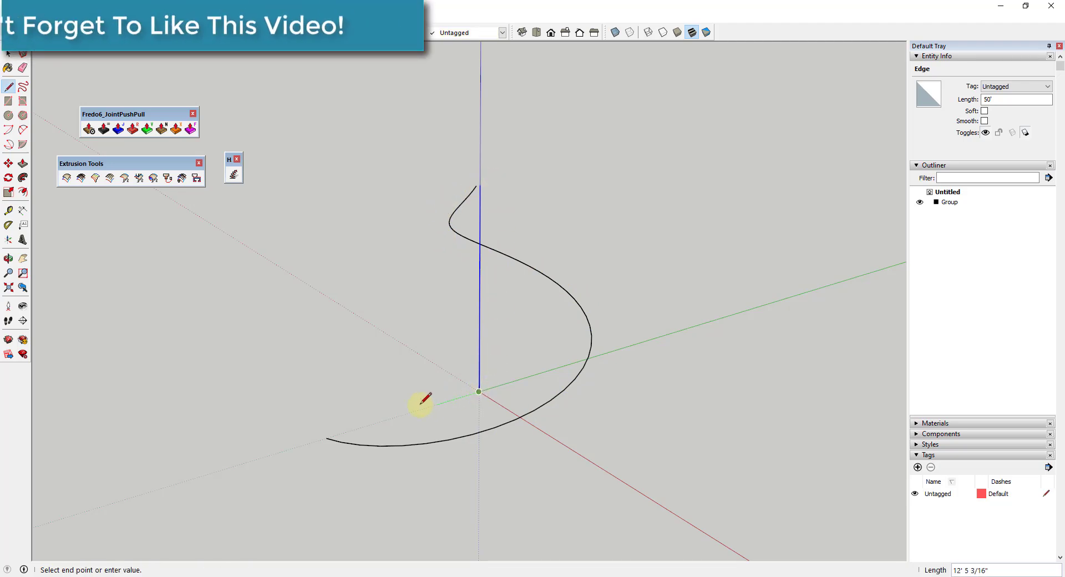
click(326, 439)
key(space)
key(o)
drag(445, 388, 837, 373)
key(space)
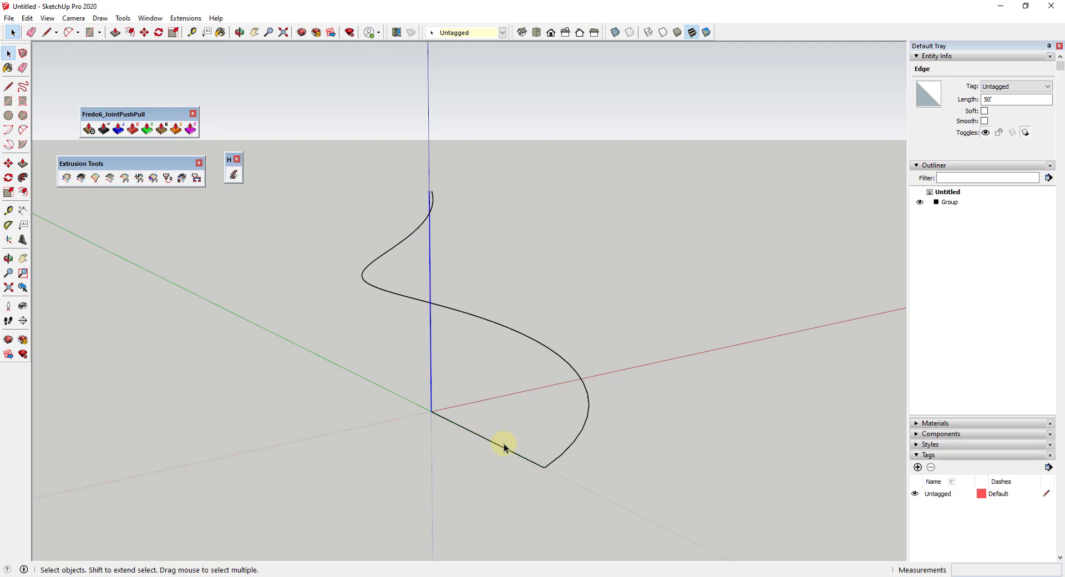
click(511, 419)
click(66, 178)
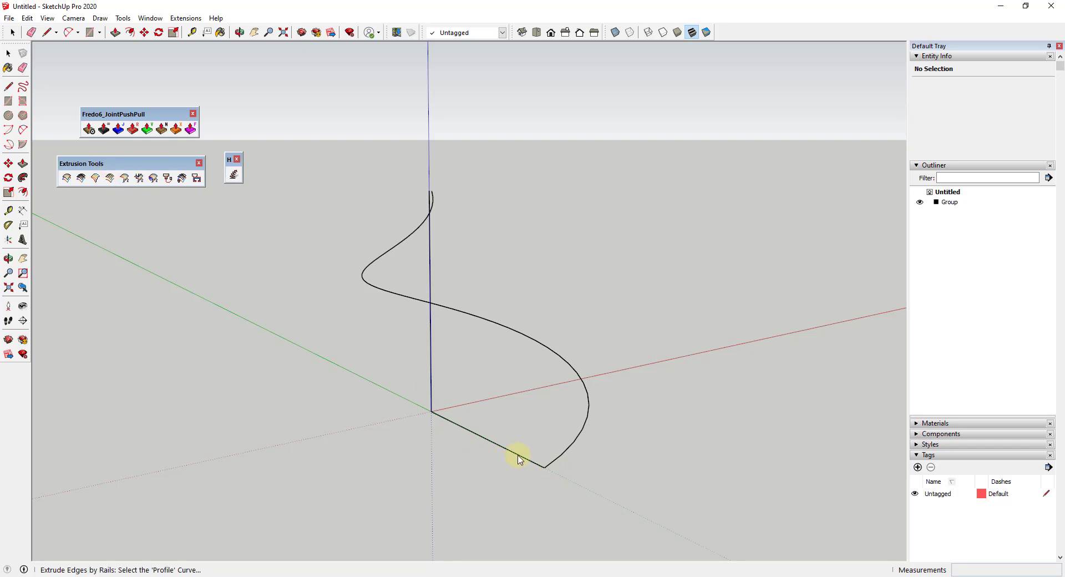
key(space)
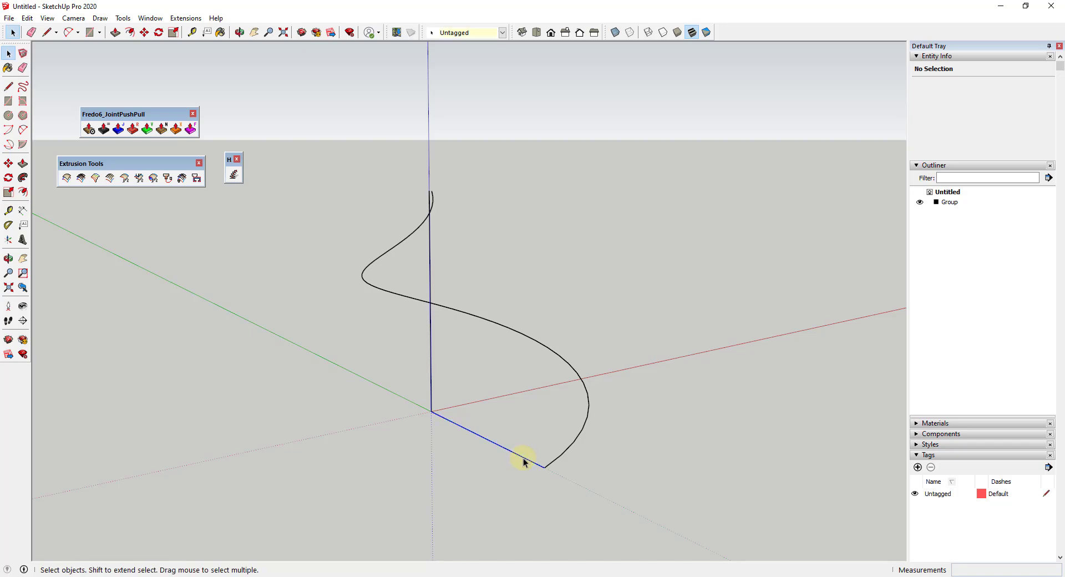
Step: Divide the base line between the origin and the helix's lower end into 10 segments
click(523, 461)
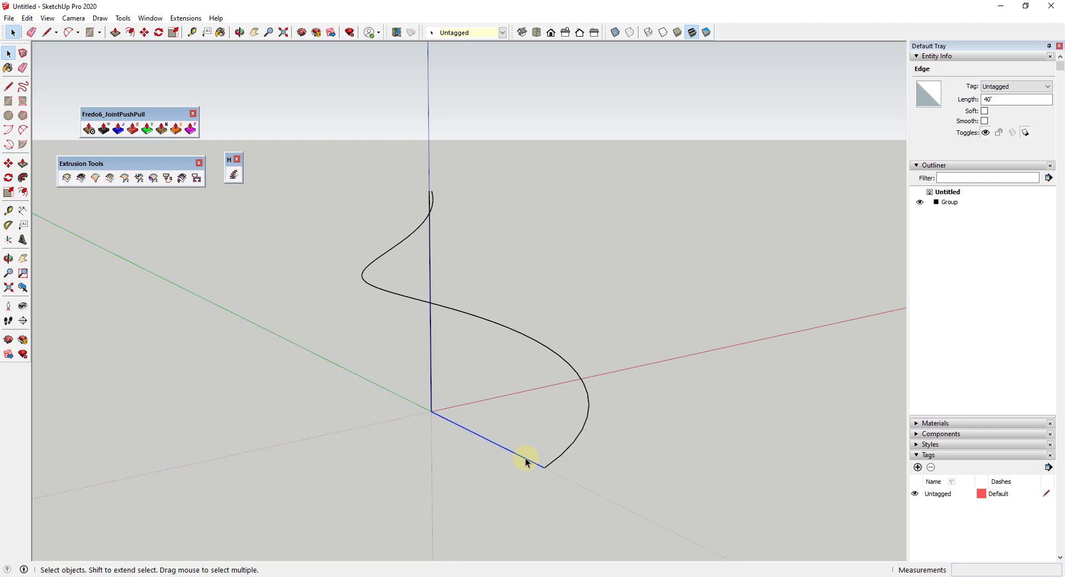
right_click(525, 458)
click(564, 315)
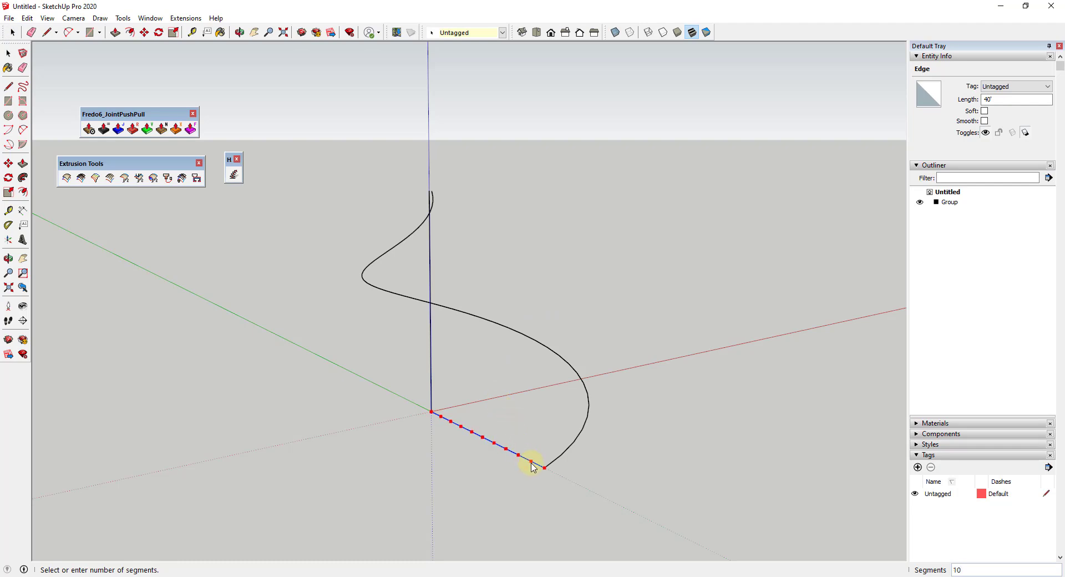
click(531, 465)
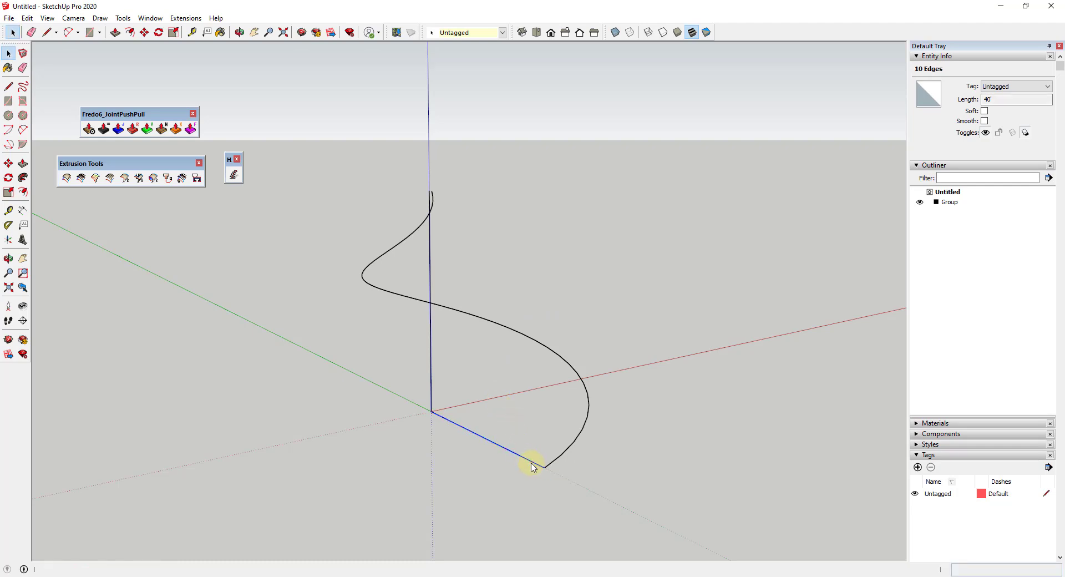
click(659, 477)
Step: Weld all the segments of the divided base line into a single curve
middle_drag(658, 477, 488, 416)
drag(398, 395, 549, 504)
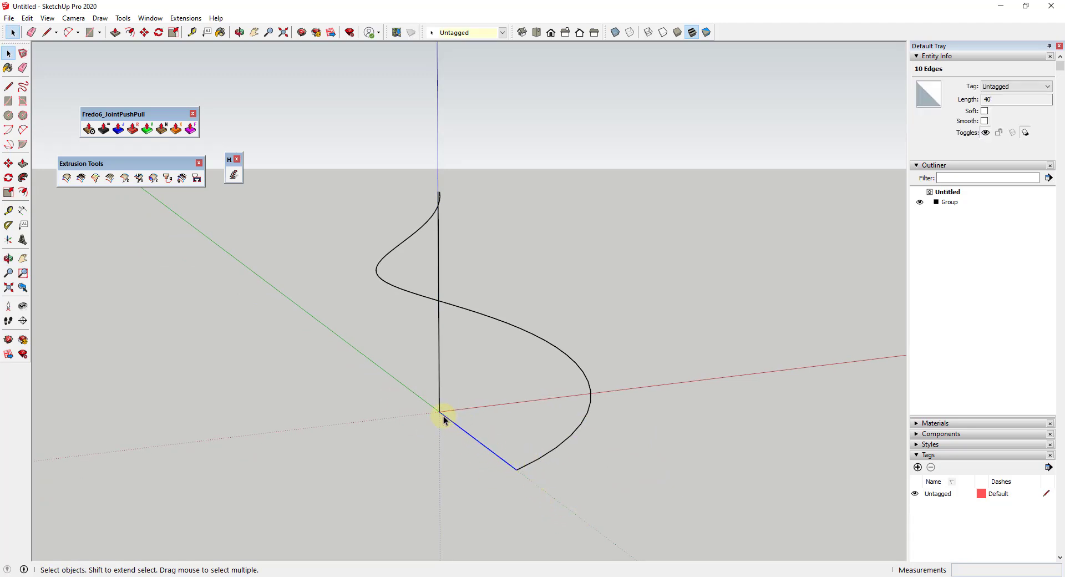
click(605, 491)
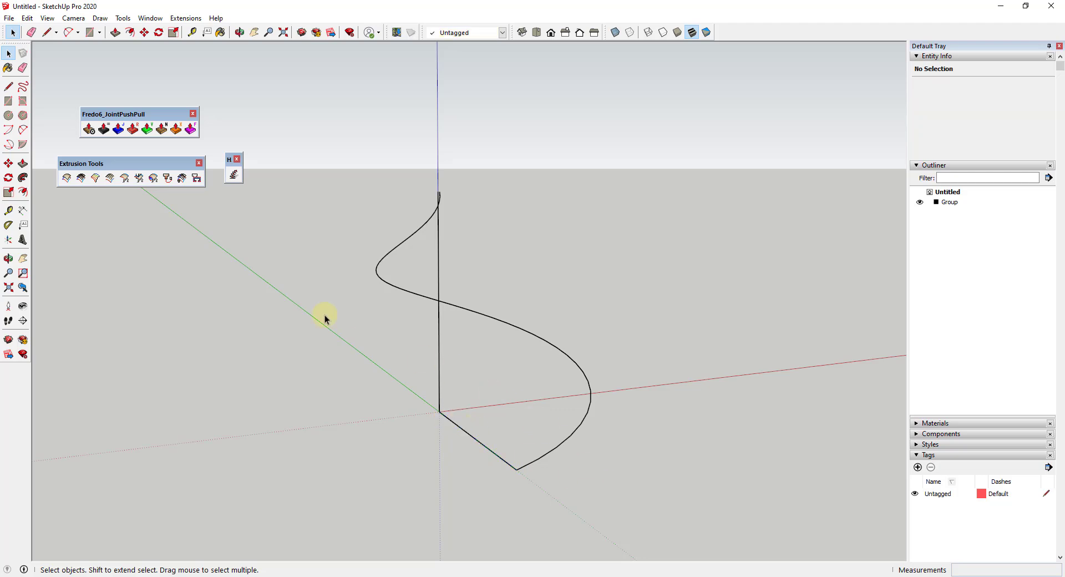
click(184, 17)
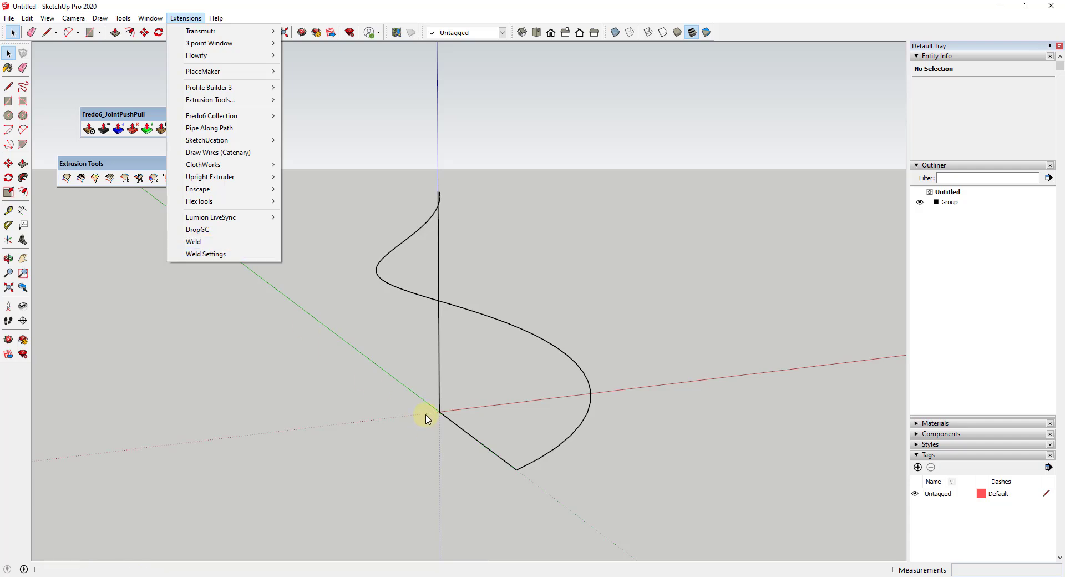
drag(416, 394, 555, 499)
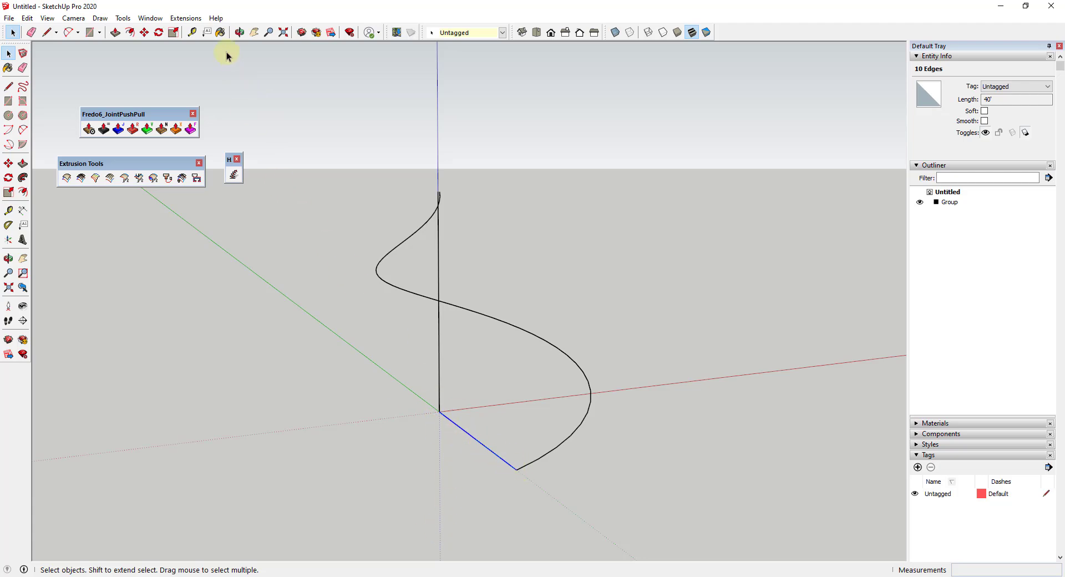
click(153, 19)
mouse_move(184, 18)
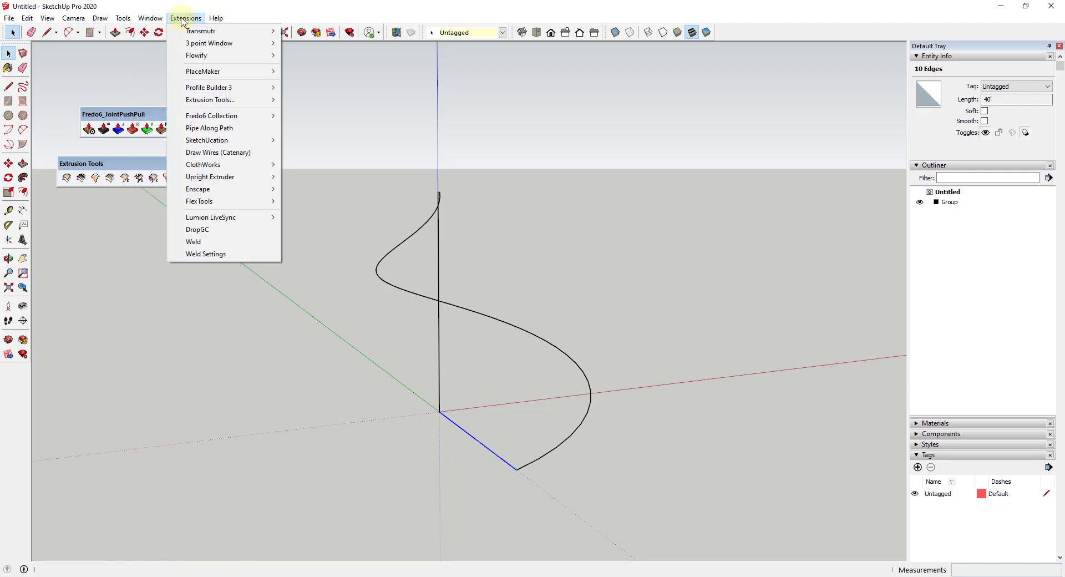
click(208, 241)
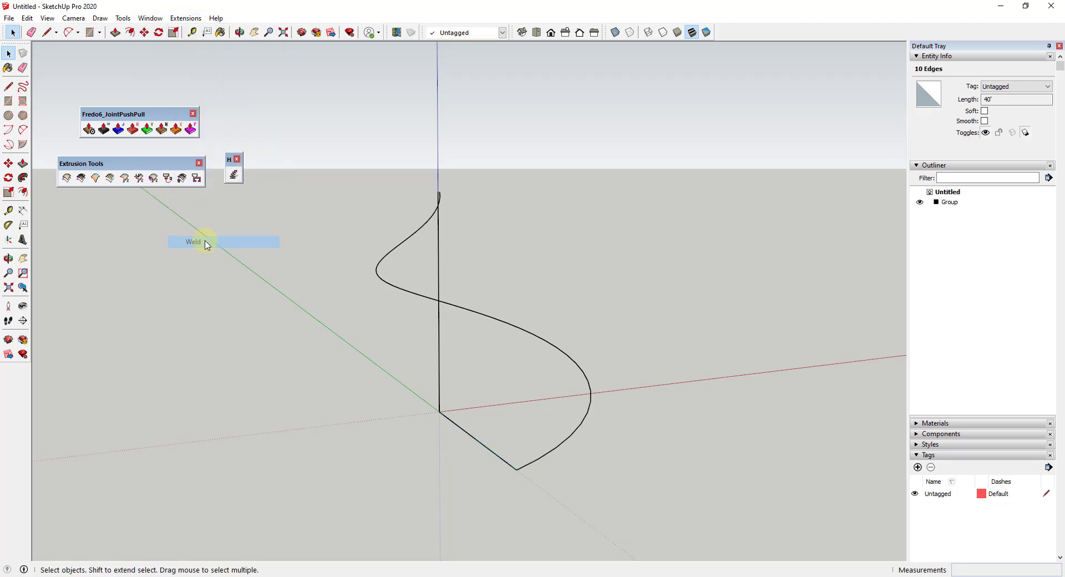
click(495, 458)
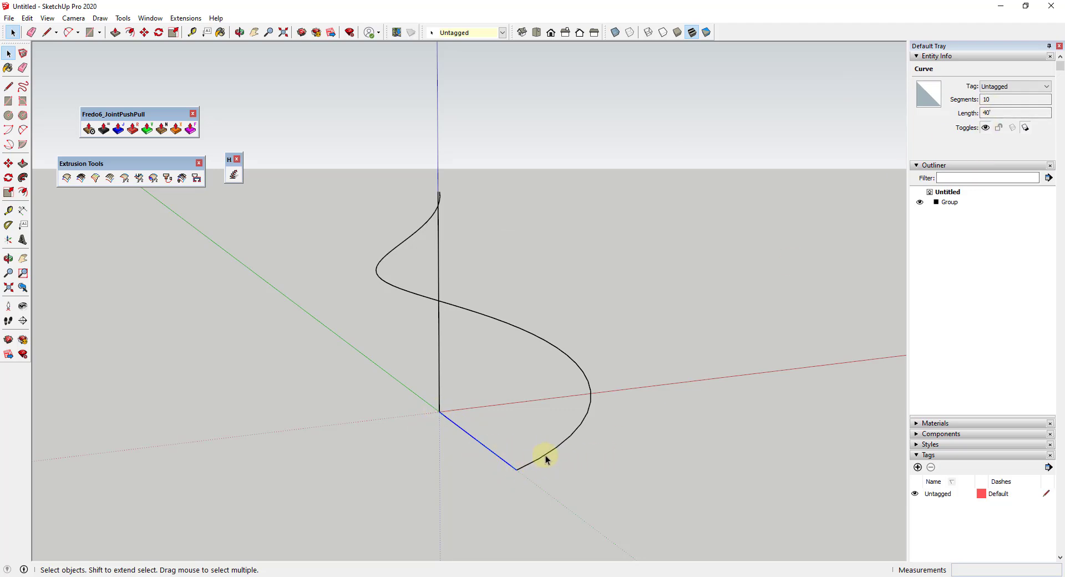
Step: Explode the group containing the helix so that it is a loose curve
click(438, 237)
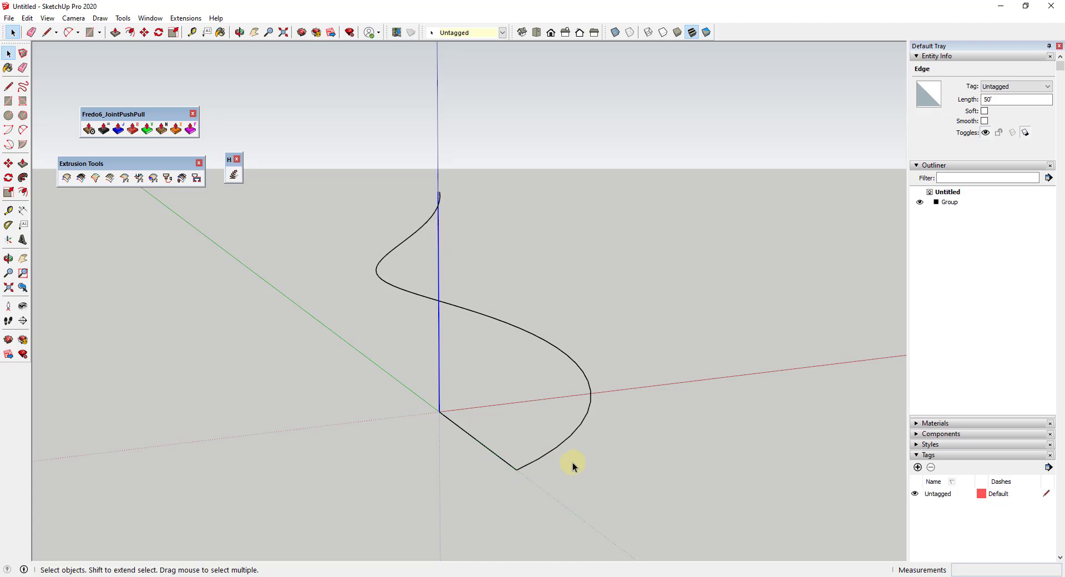
click(566, 443)
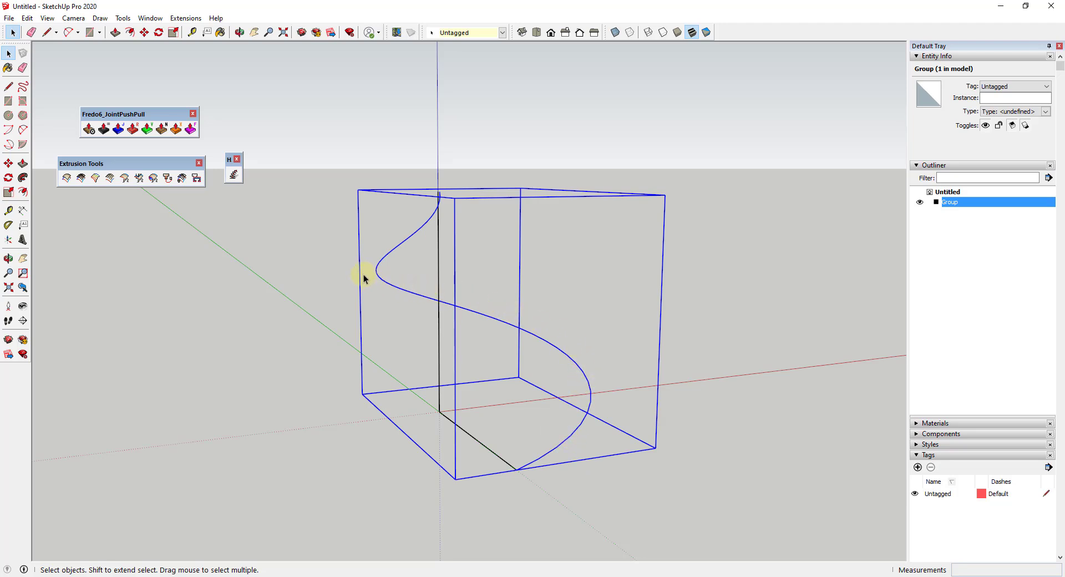
right_click(582, 374)
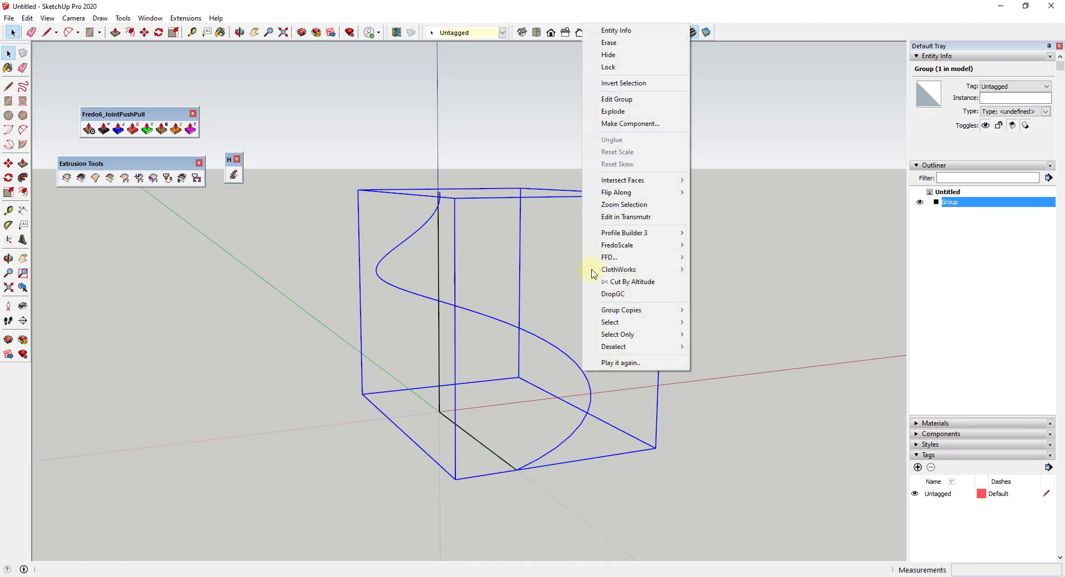
click(612, 112)
click(583, 382)
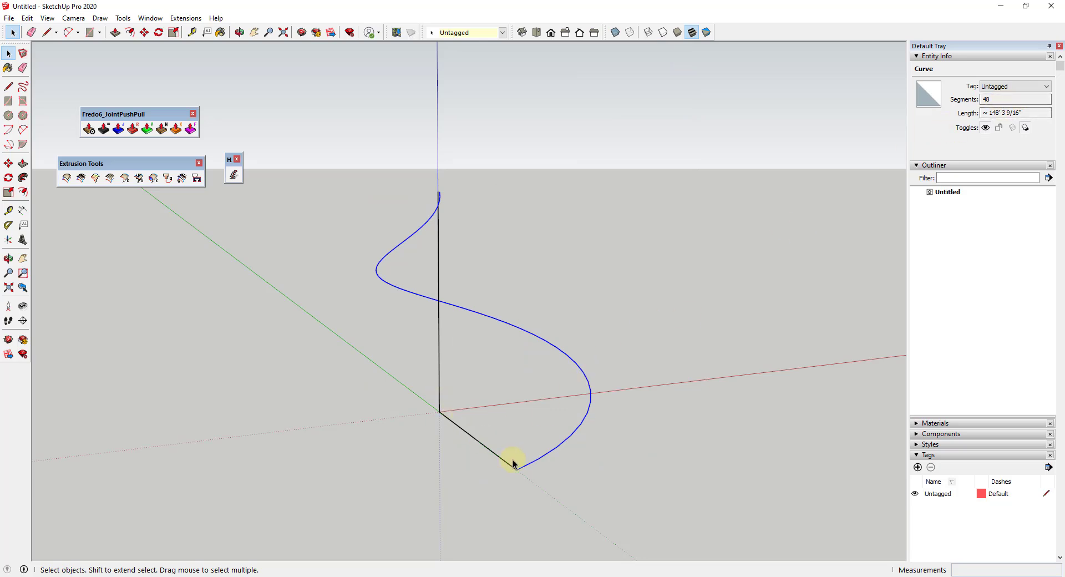
Step: Divide the vertical line into 48 segments
click(439, 343)
right_click(438, 342)
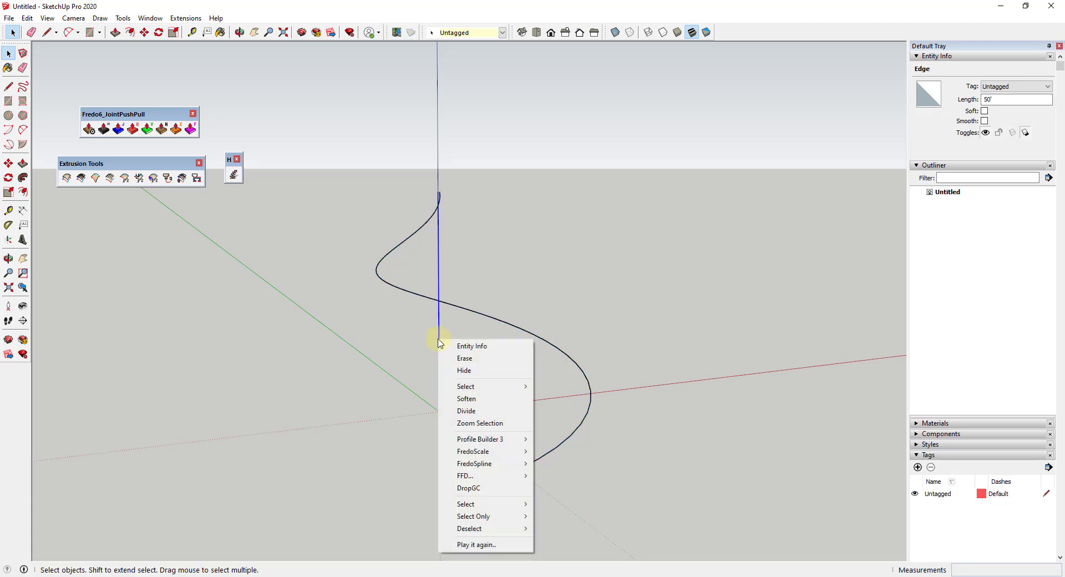
click(465, 411)
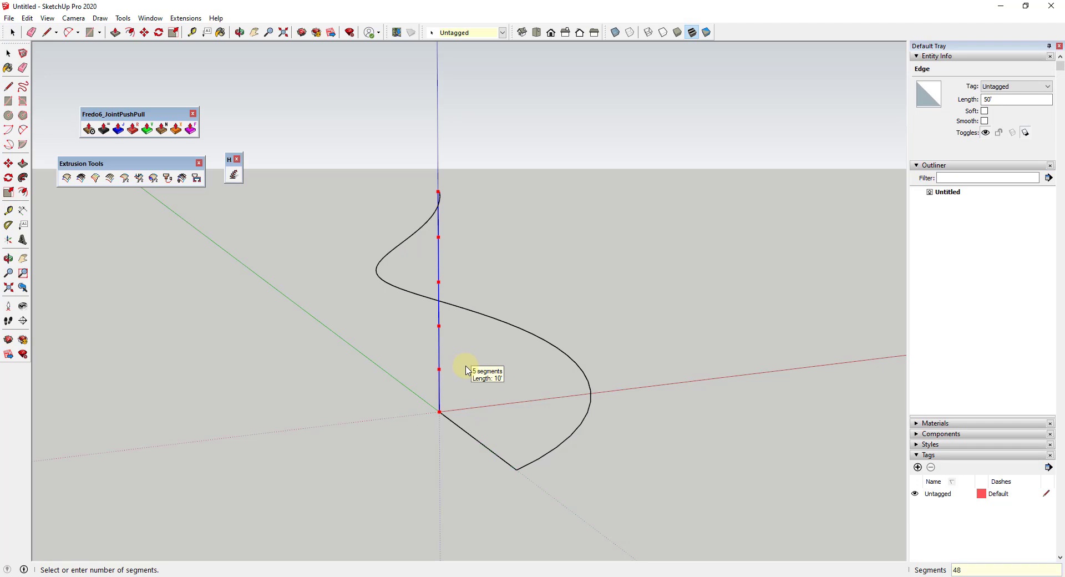
key(Return)
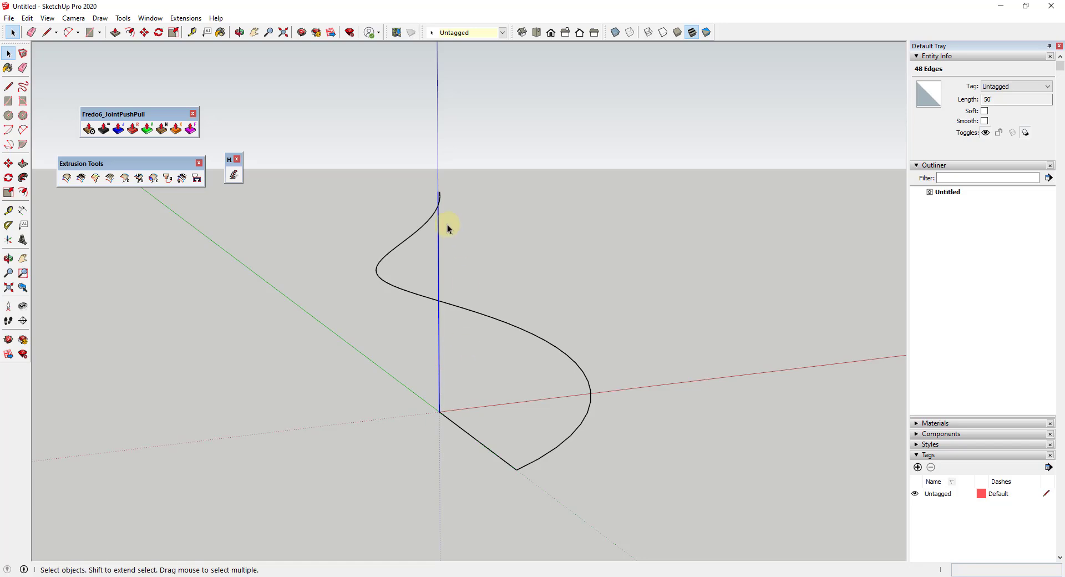
Step: Weld all 48 segments of the vertical line into one curve, and select it, the helix and the base line in turn to check them
click(440, 254)
drag(416, 167, 457, 415)
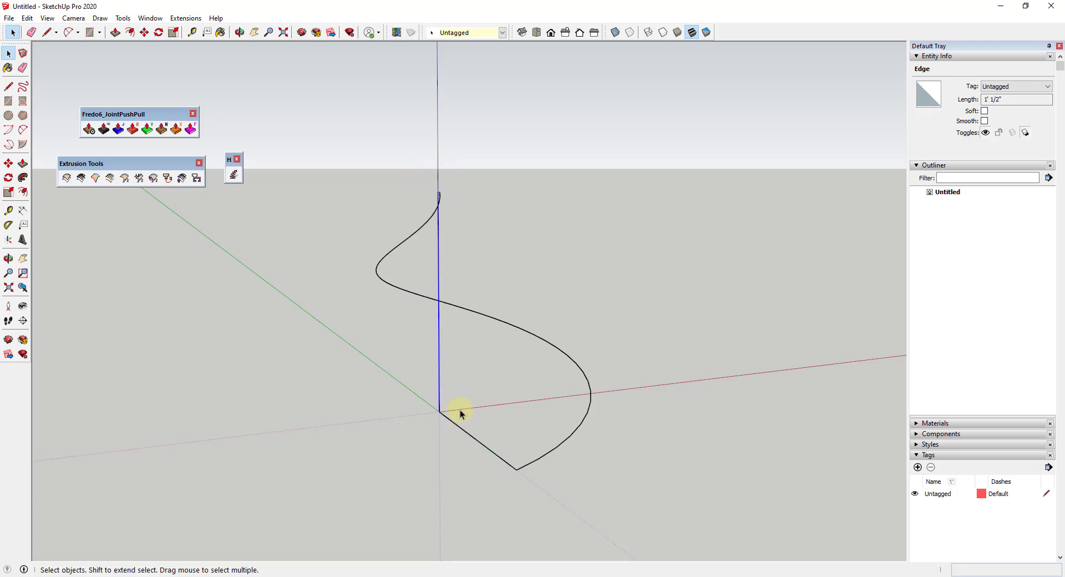
click(186, 18)
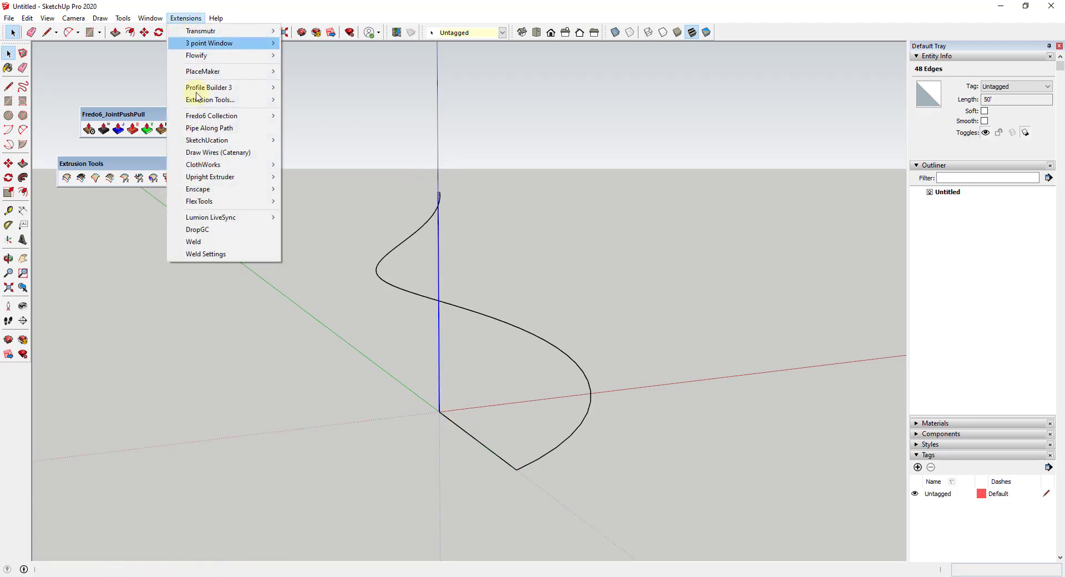
click(202, 244)
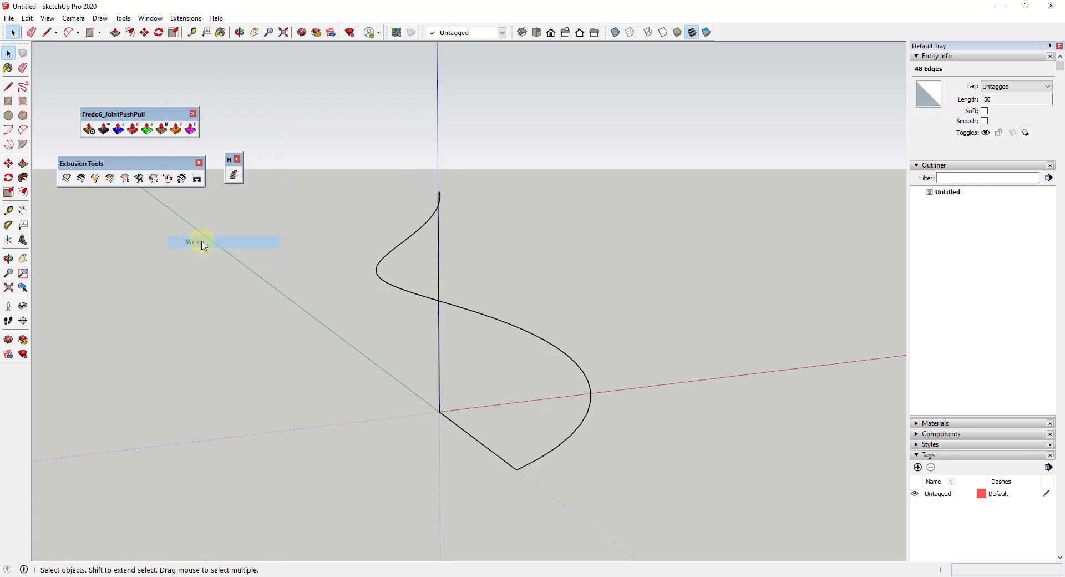
click(439, 261)
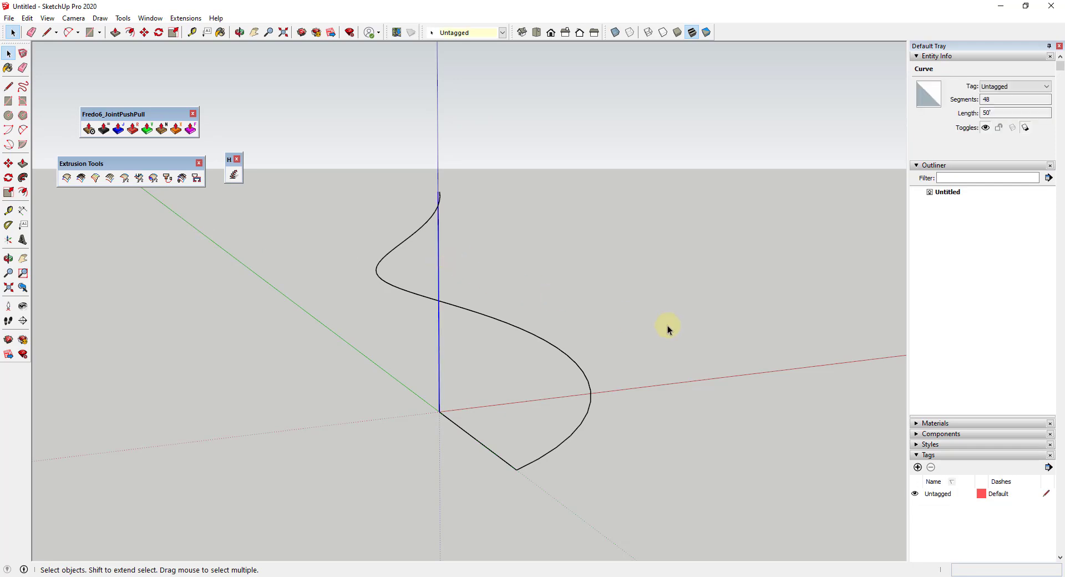
click(583, 425)
click(439, 254)
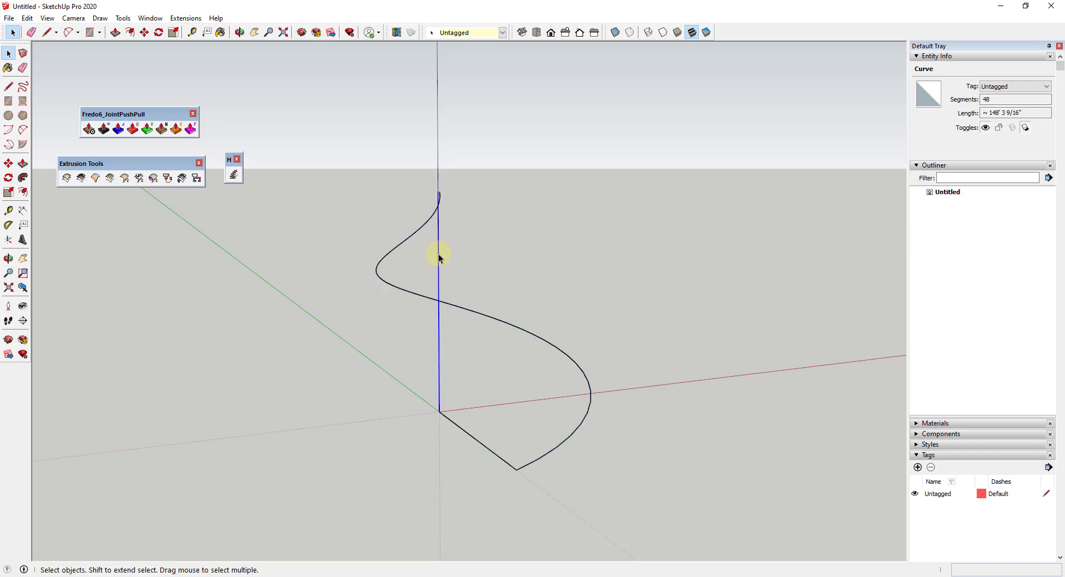
click(463, 429)
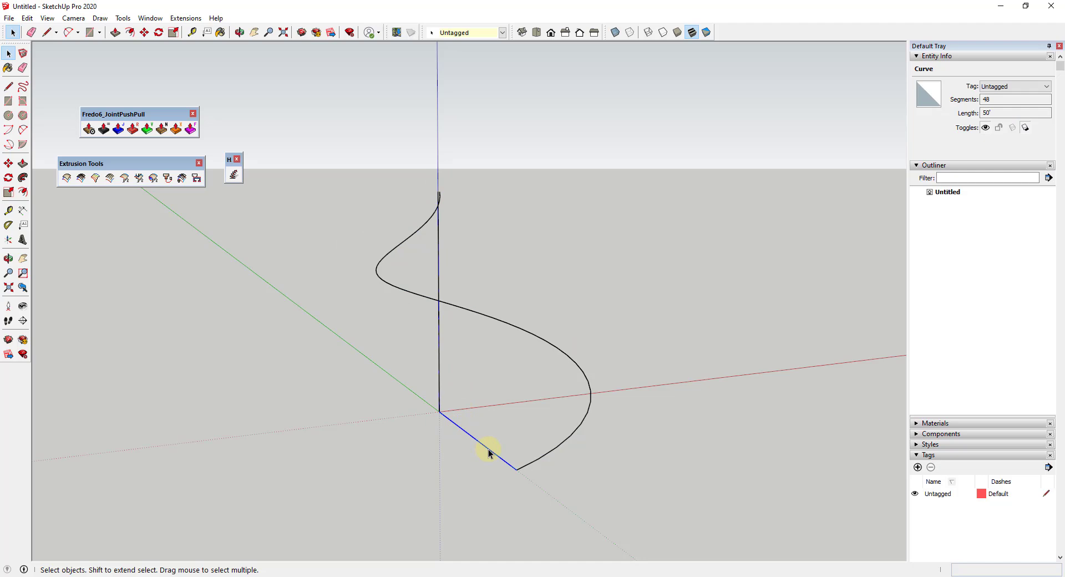
click(443, 459)
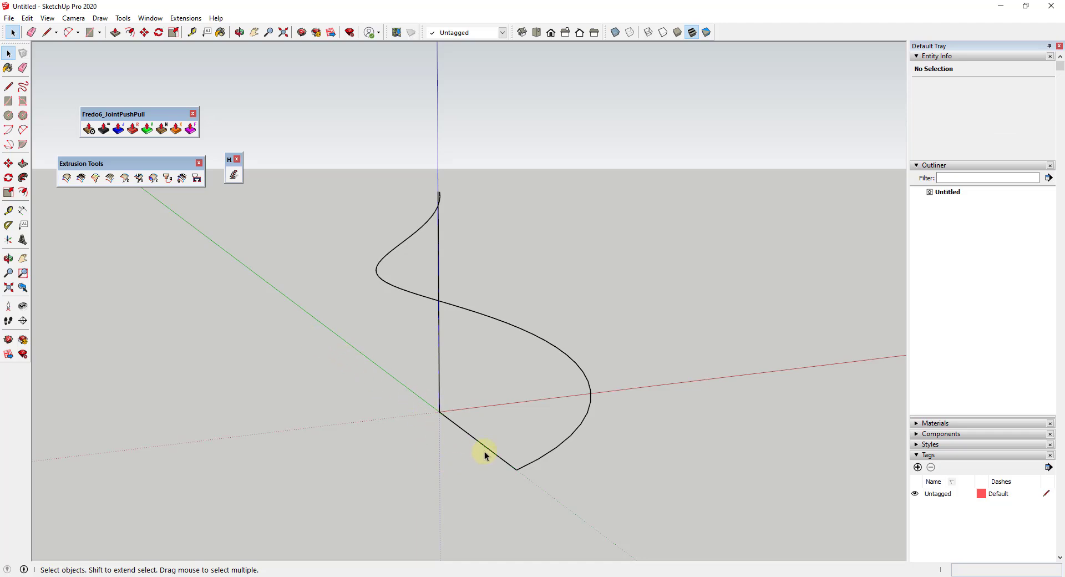
Step: Run Extrude Edges by Rails with the base line as profile and melding profile, the helix as first rail and the vertical line as second
click(66, 180)
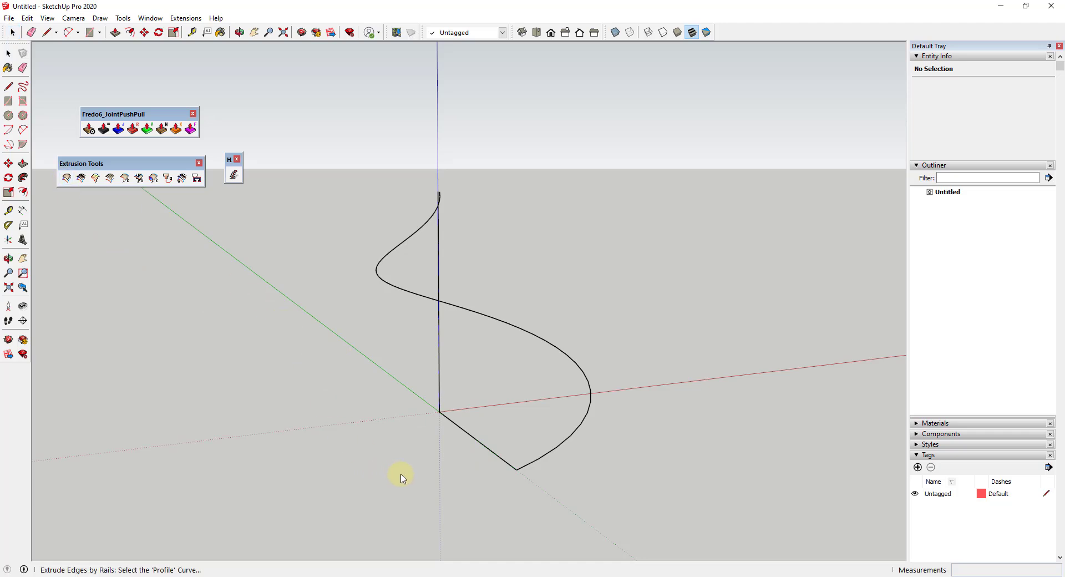
click(493, 453)
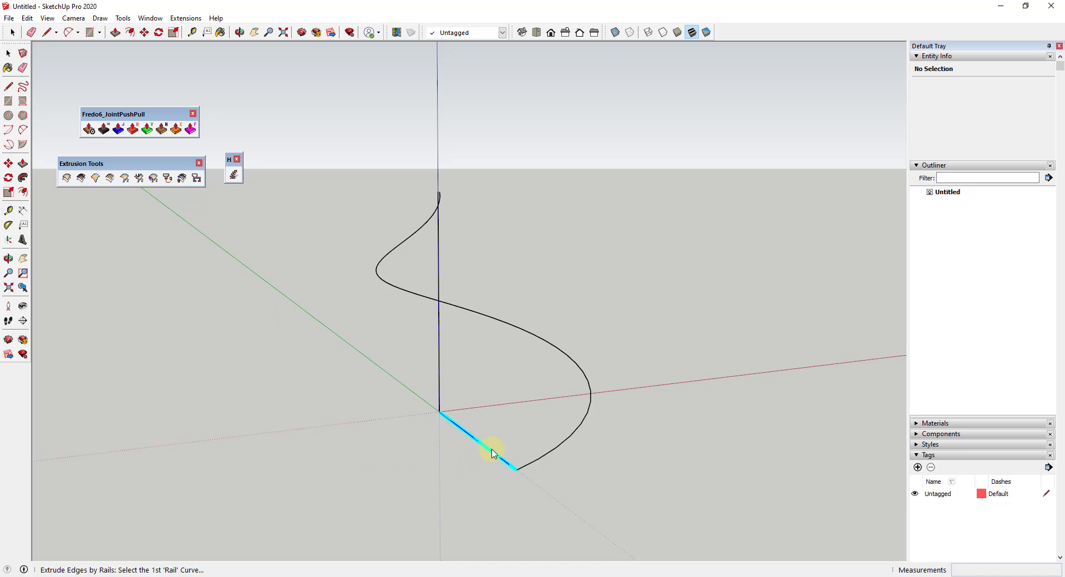
click(578, 430)
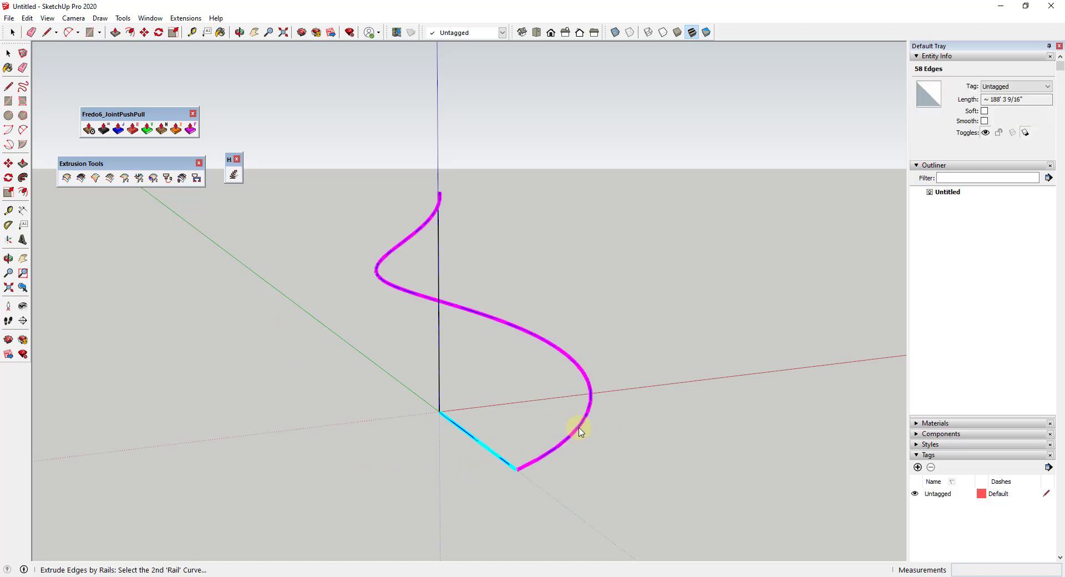
click(440, 369)
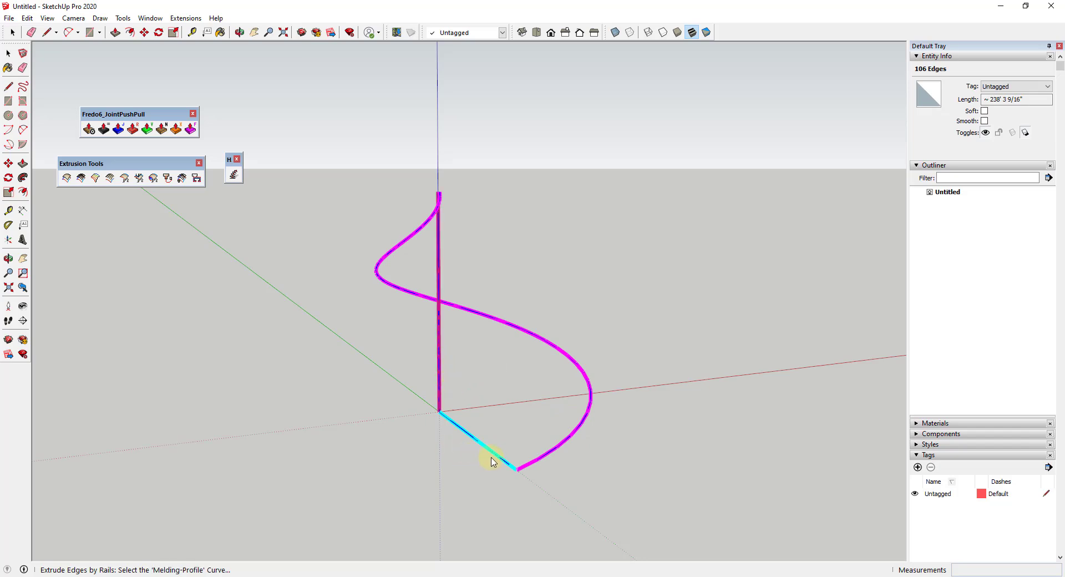
click(435, 198)
click(498, 461)
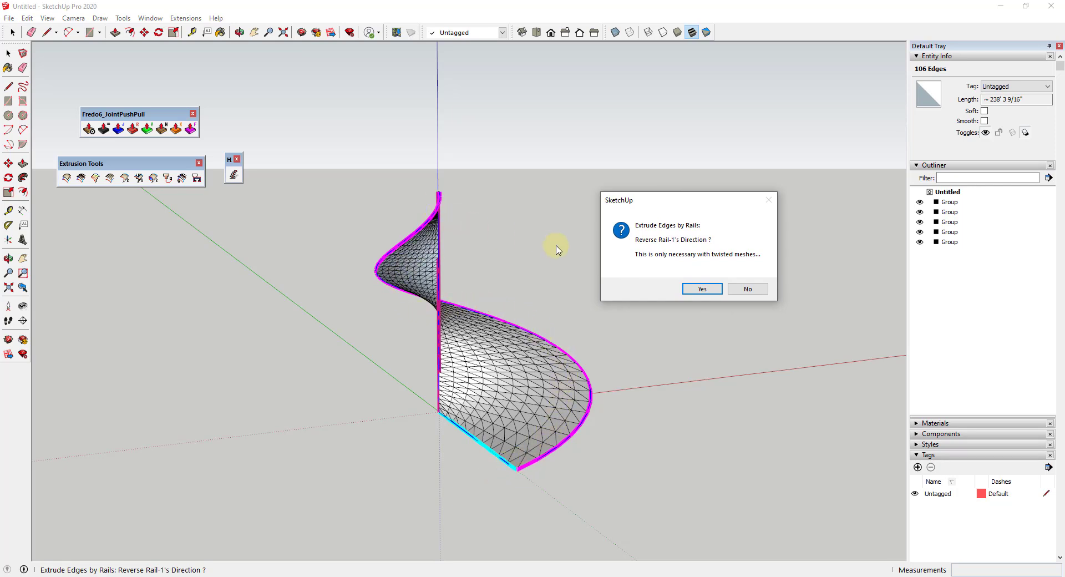
Step: Finish the rail extrusion without reversing Rail-1's direction, remove the mesh's diagonal edges and keep the original curves
click(745, 289)
click(557, 329)
click(517, 331)
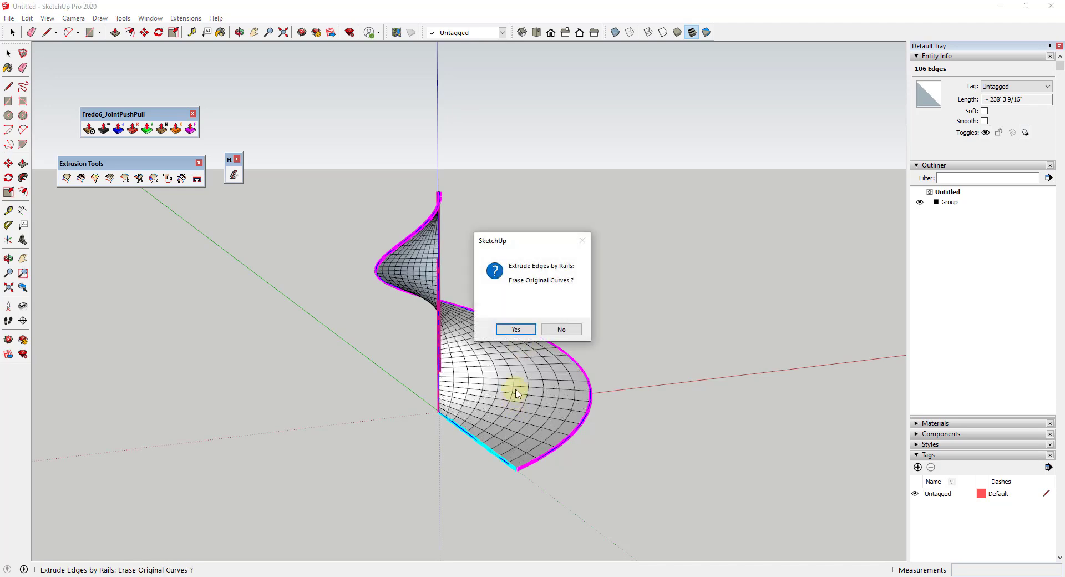
click(561, 330)
key(o)
mouse_move(642, 357)
mouse_down()
mouse_move(284, 335)
mouse_move(209, 418)
mouse_move(643, 334)
mouse_move(570, 411)
mouse_up()
key(space)
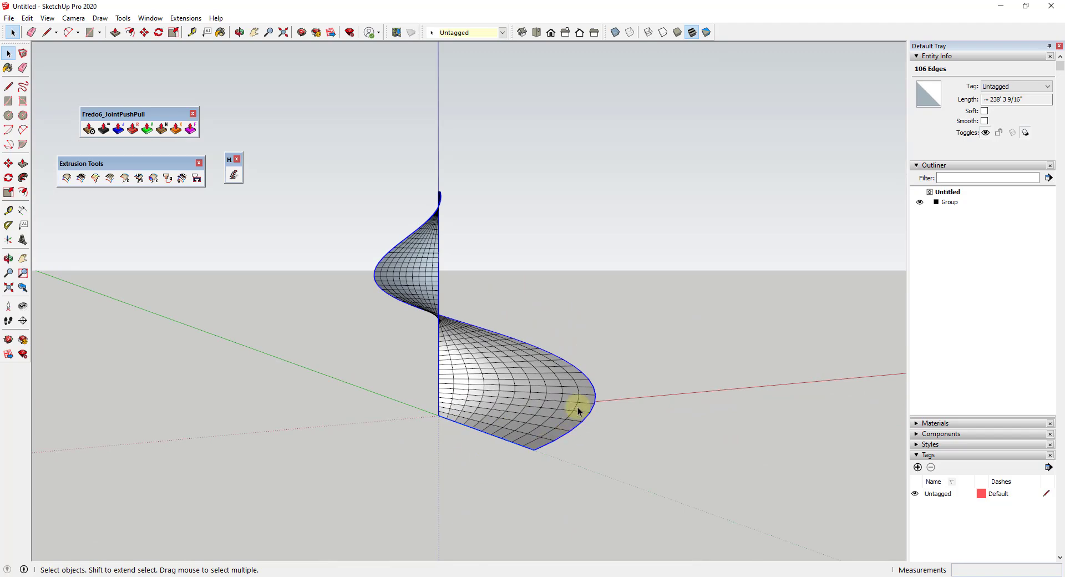
key(o)
drag(610, 373, 588, 392)
middle_drag(588, 392, 504, 424)
key(space)
key(m)
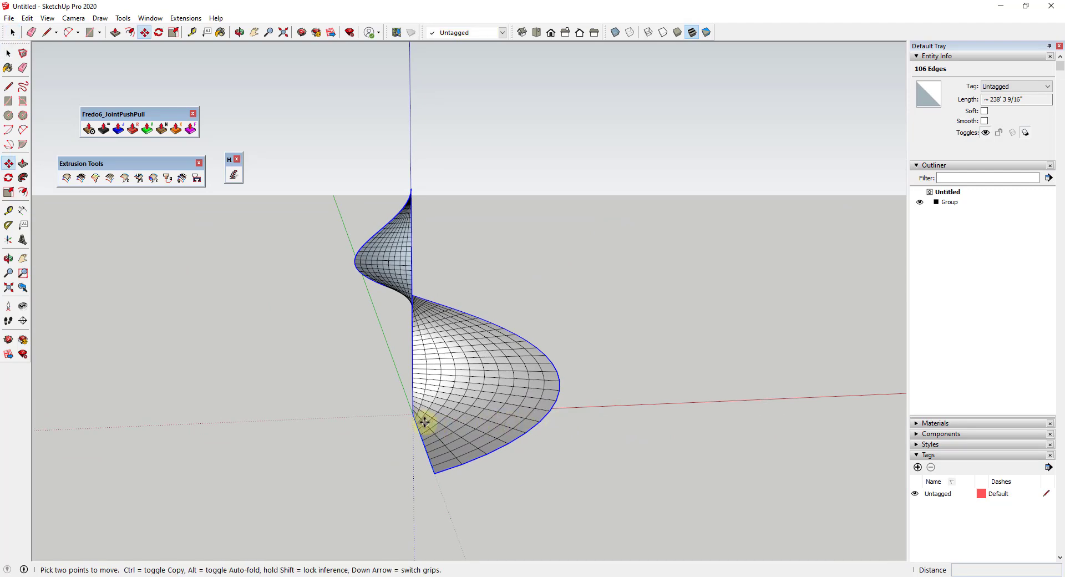
click(412, 416)
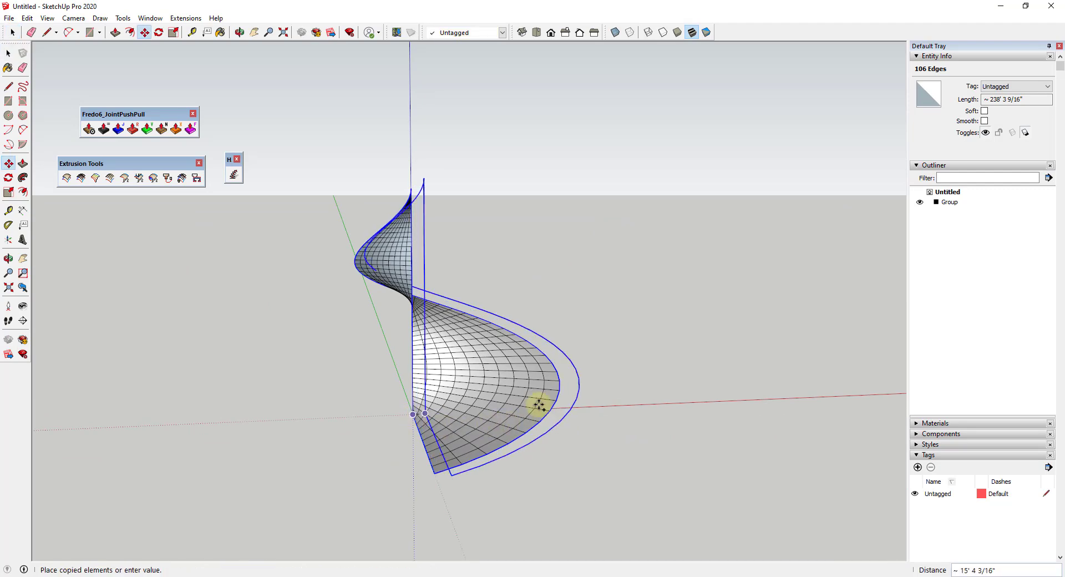
key(space)
Step: Copy the spiral surface group from the origin along the red axis, clear of the original
click(471, 391)
key(m)
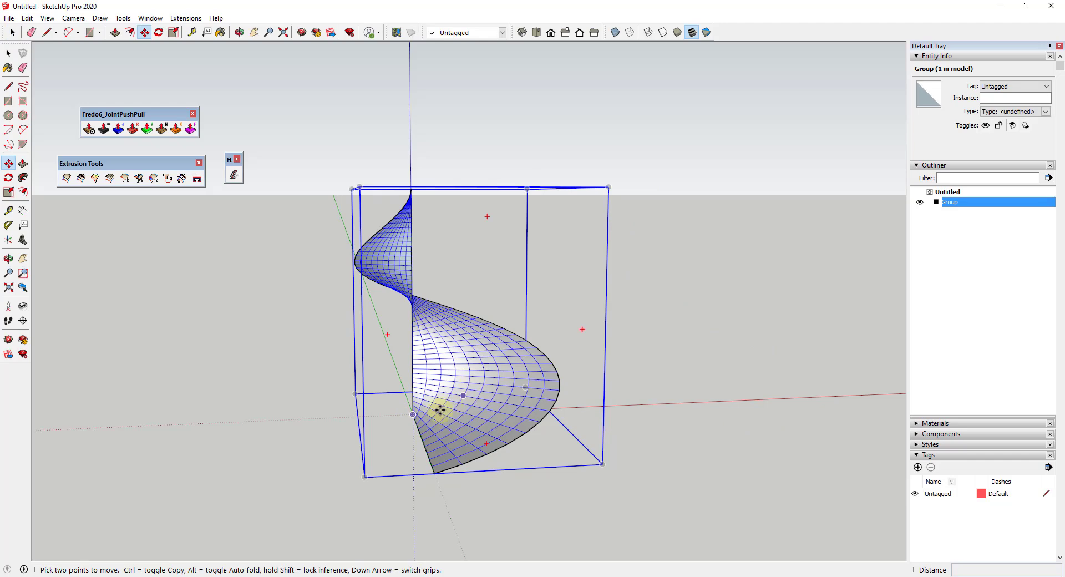
key(ctrl)
click(413, 415)
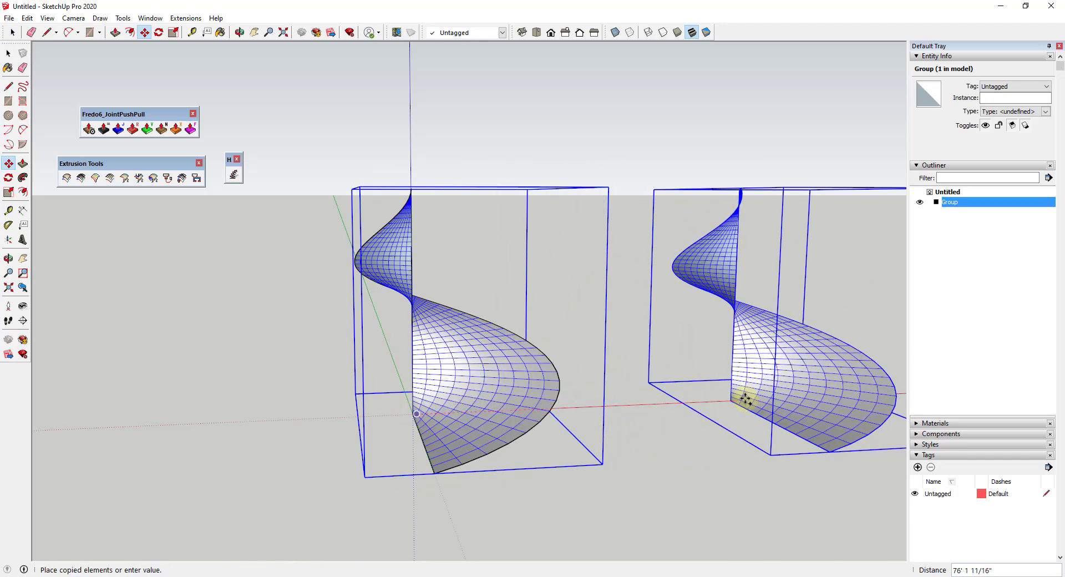
click(766, 399)
Step: Convert the copied spiral group into a component with the default definition settings
scroll(891, 314, down, 3)
middle_drag(892, 314, 707, 401)
key(space)
right_click(682, 361)
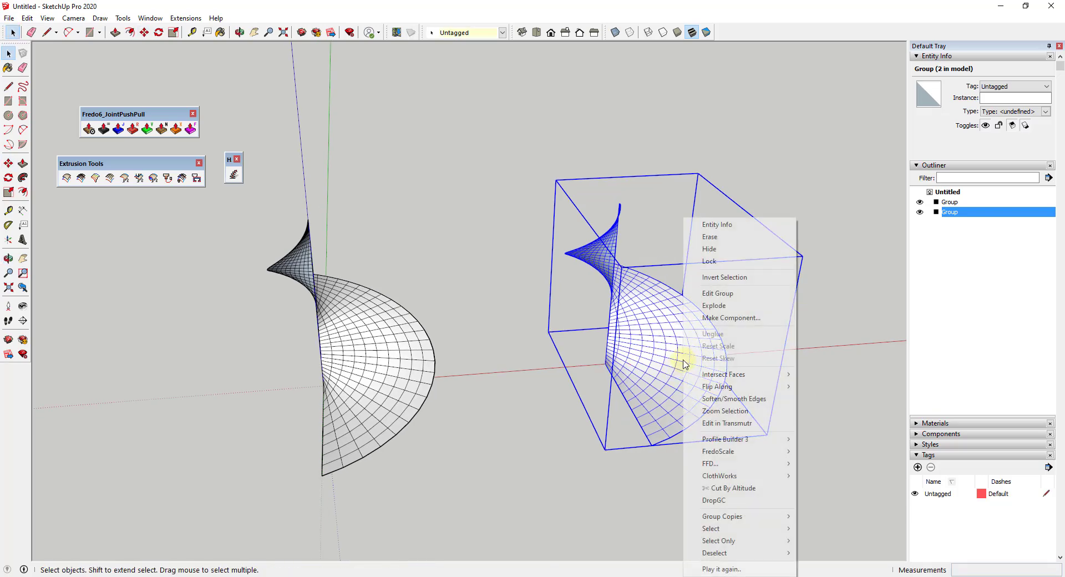
click(729, 318)
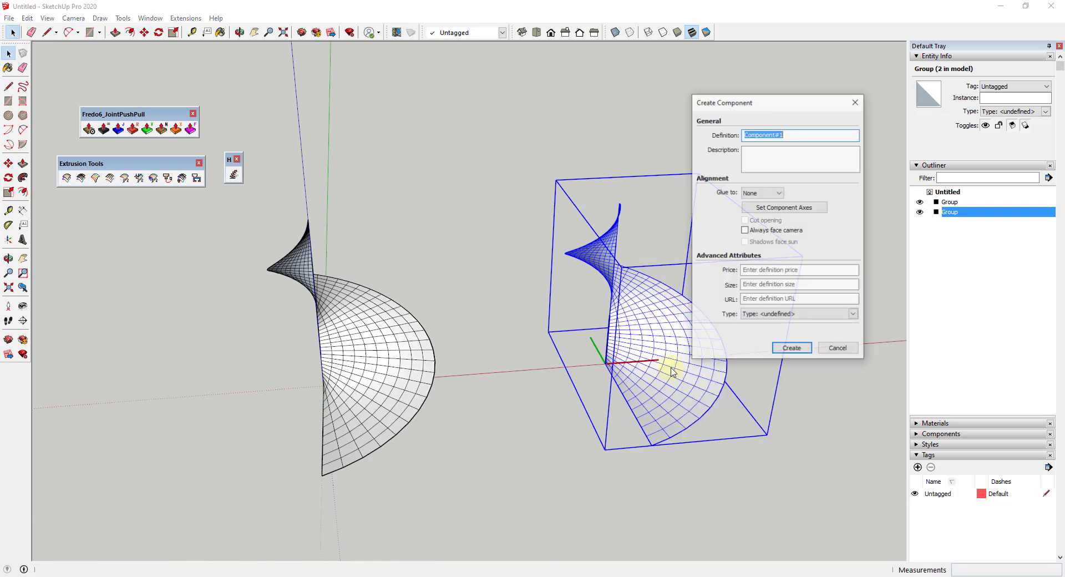
click(789, 346)
Step: Make a rotated copy of the spiral component, half a turn around its vertical center line
key(q)
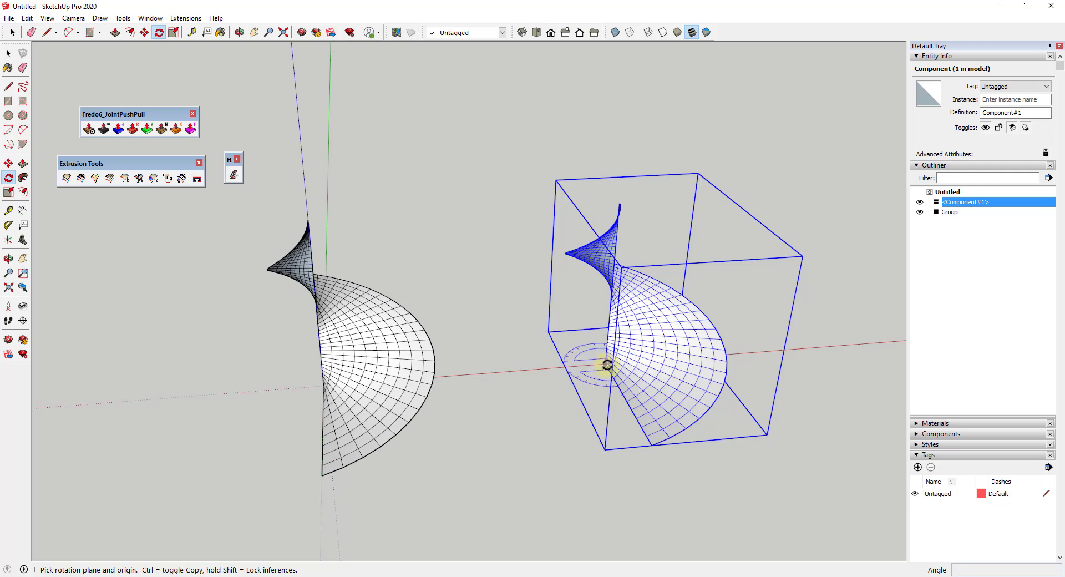
click(604, 364)
click(800, 348)
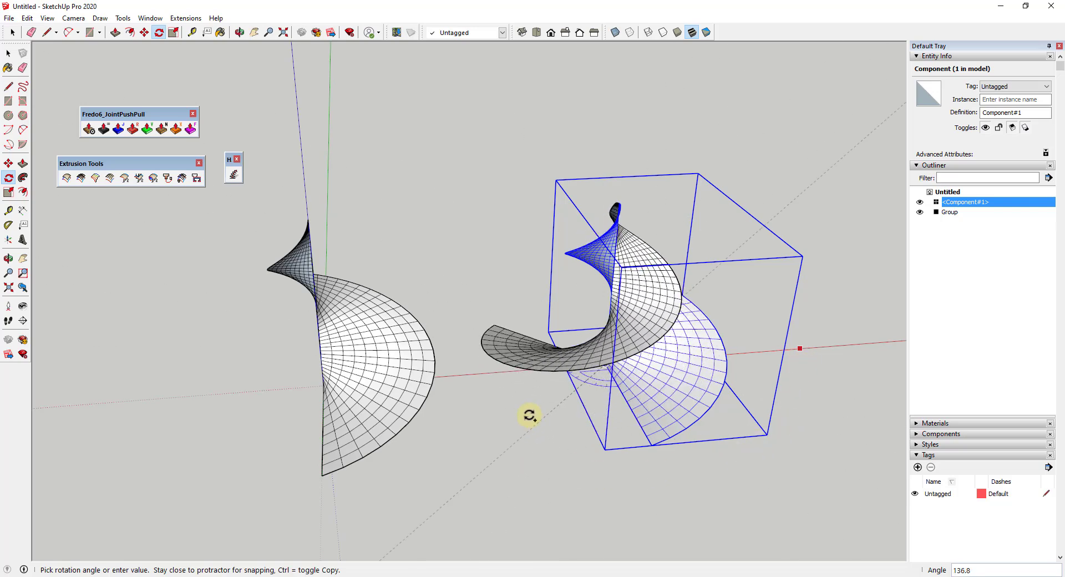
click(513, 370)
Step: Open the unrotated spiral component for editing
key(o)
drag(726, 397, 538, 373)
key(space)
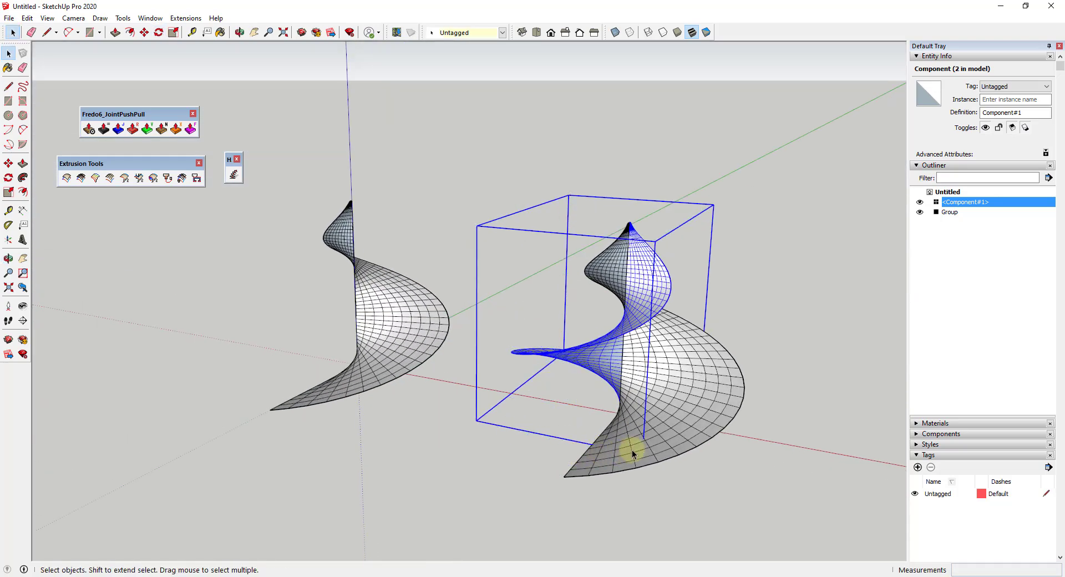
click(666, 426)
double_click(667, 426)
Step: Try to Push/Pull a single mesh face on the lower part of the spiral surface
click(675, 421)
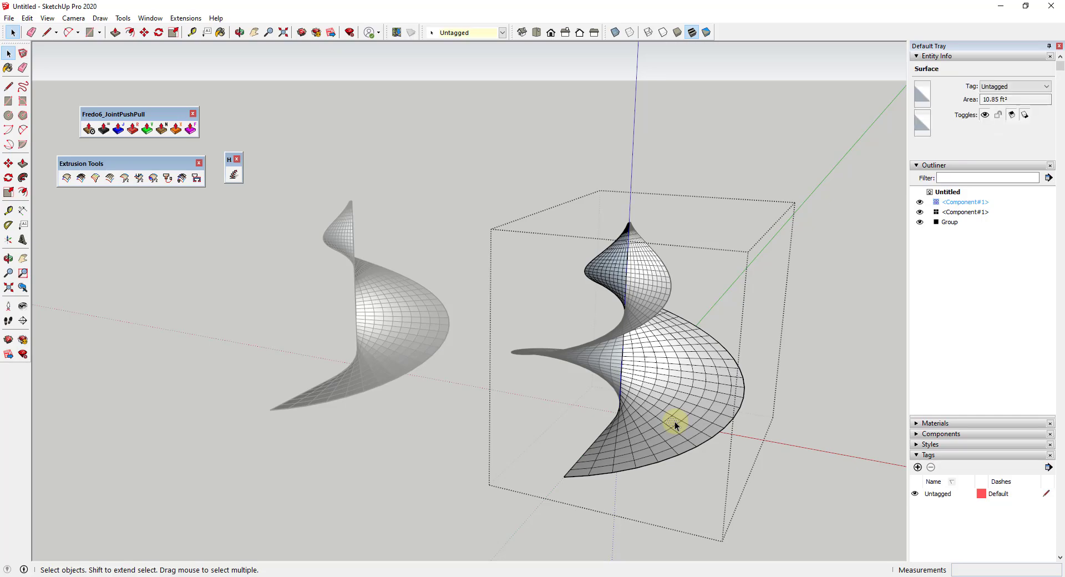
key(p)
key(space)
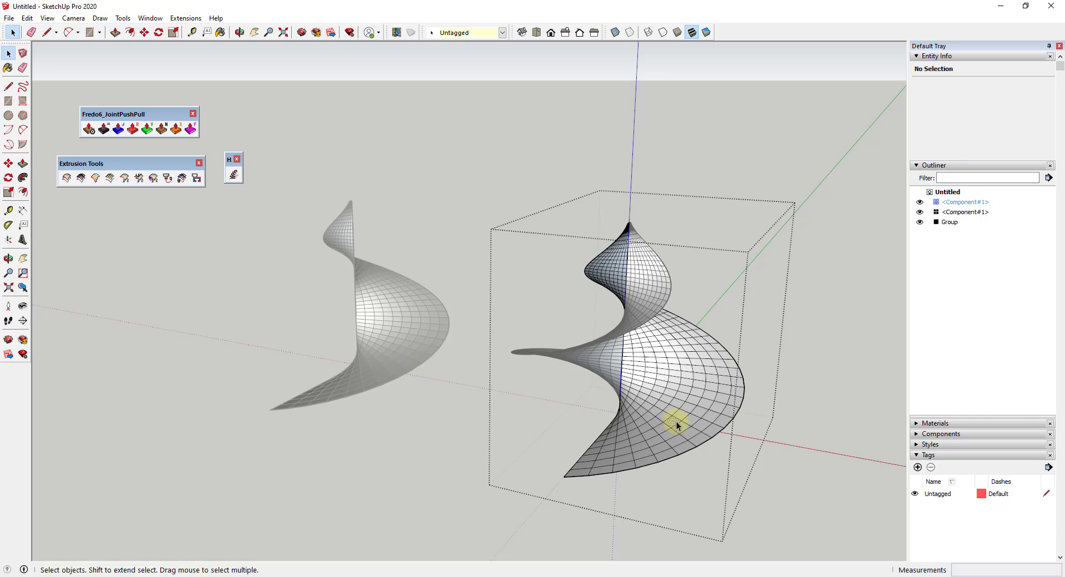
click(675, 423)
scroll(674, 423, up, 3)
middle_drag(674, 424, 746, 429)
scroll(580, 418, down, 5)
scroll(694, 405, up, 3)
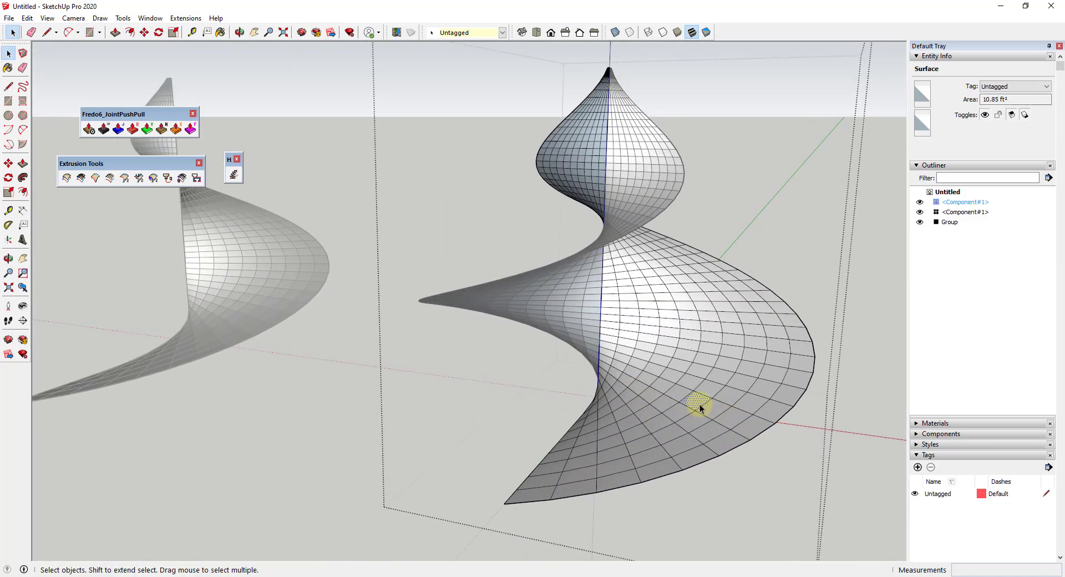
key(p)
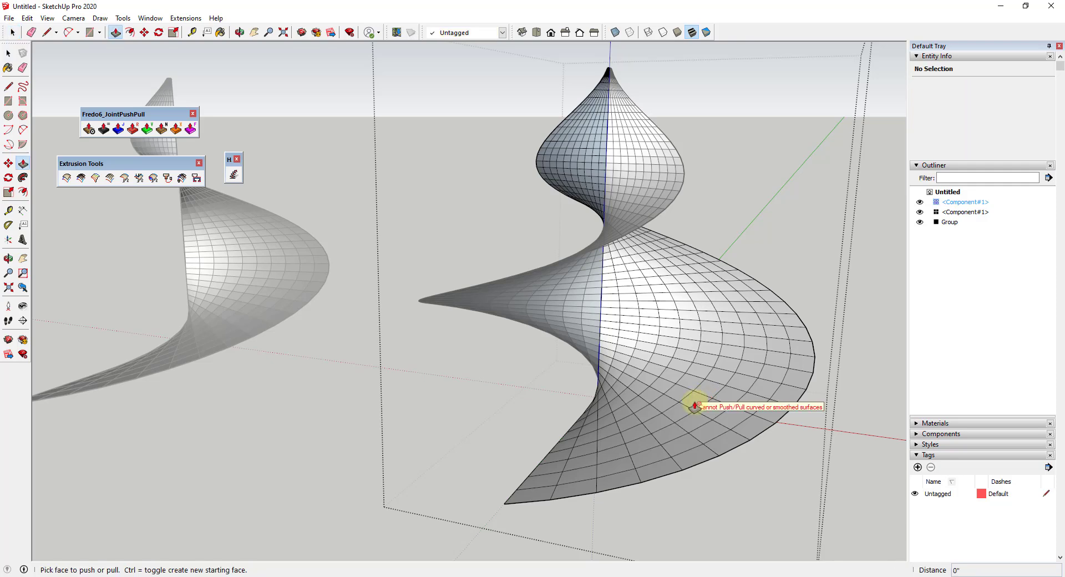
key(space)
click(695, 406)
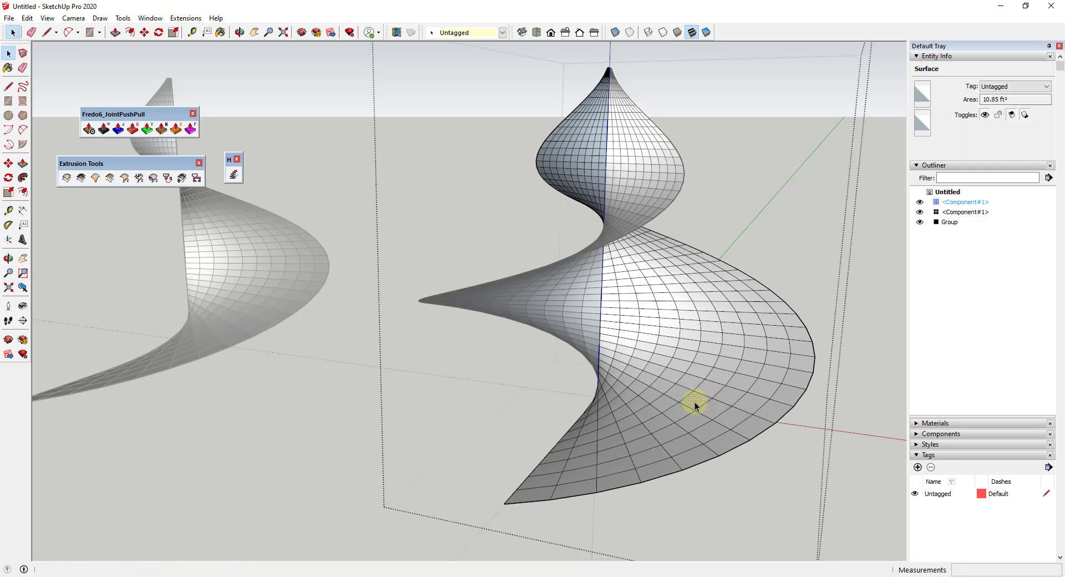
Step: Show hidden geometry to inspect the triangular faces that make up one mesh cell, and hide it again
click(47, 18)
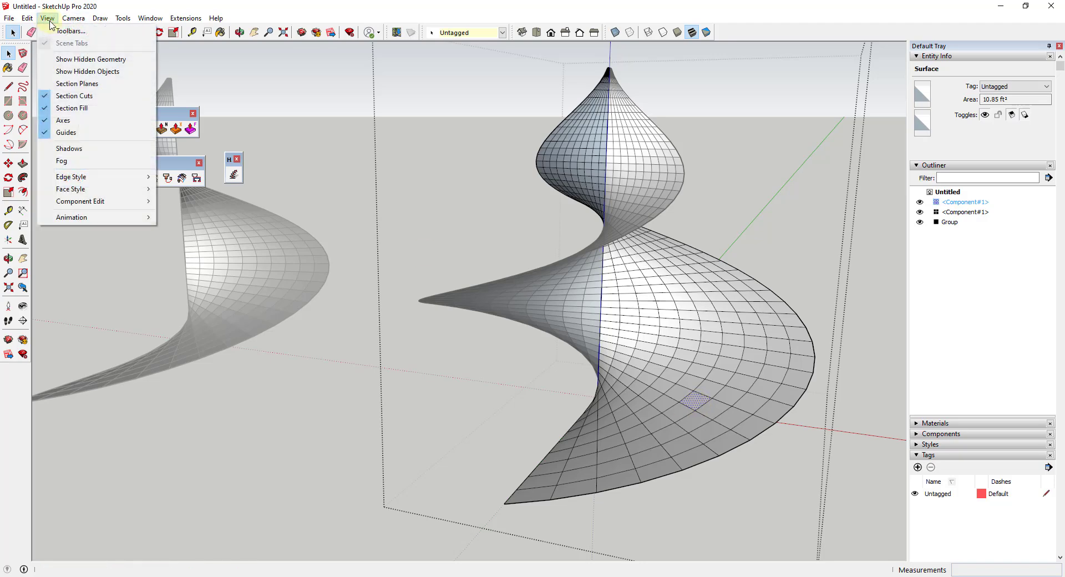
click(81, 58)
scroll(677, 399, up, 6)
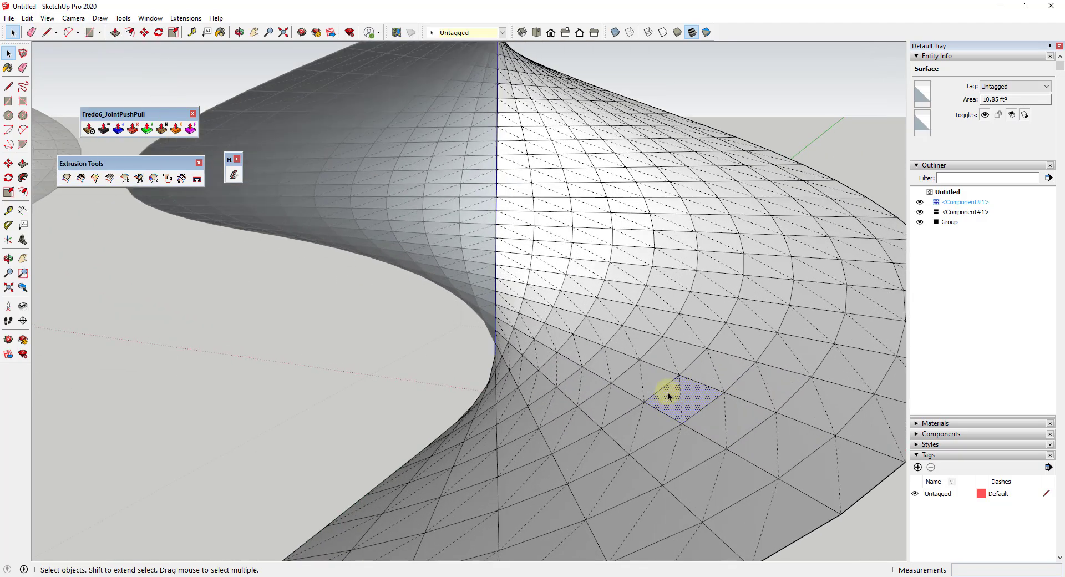
shift+click(666, 394)
click(684, 399)
click(680, 399)
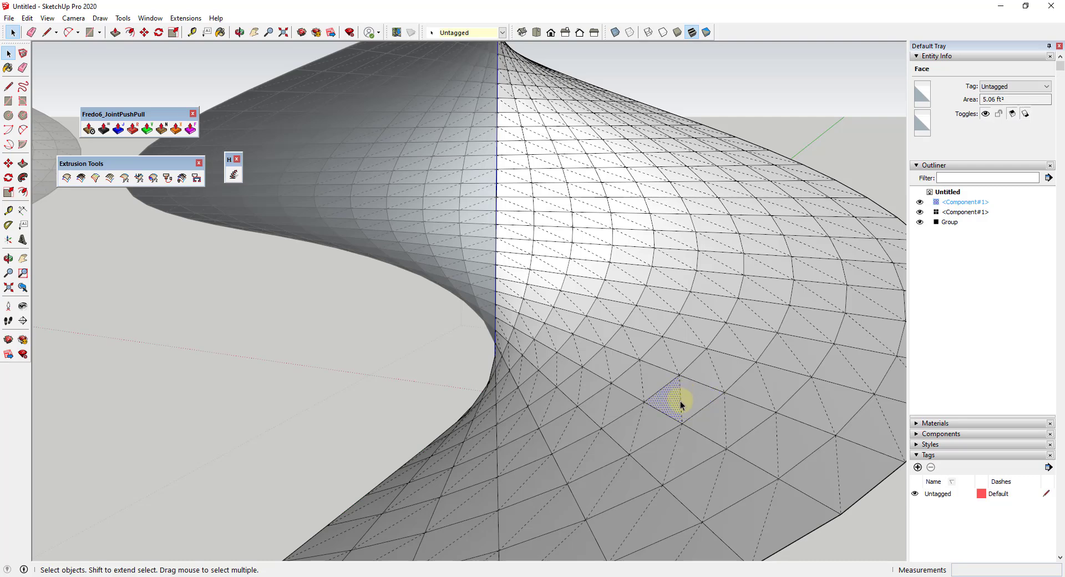
click(47, 18)
click(139, 81)
Step: Select a run of adjacent mesh faces on the lower part of the spiral surface
scroll(555, 411, down, 5)
middle_drag(524, 437, 678, 433)
shift+click(709, 413)
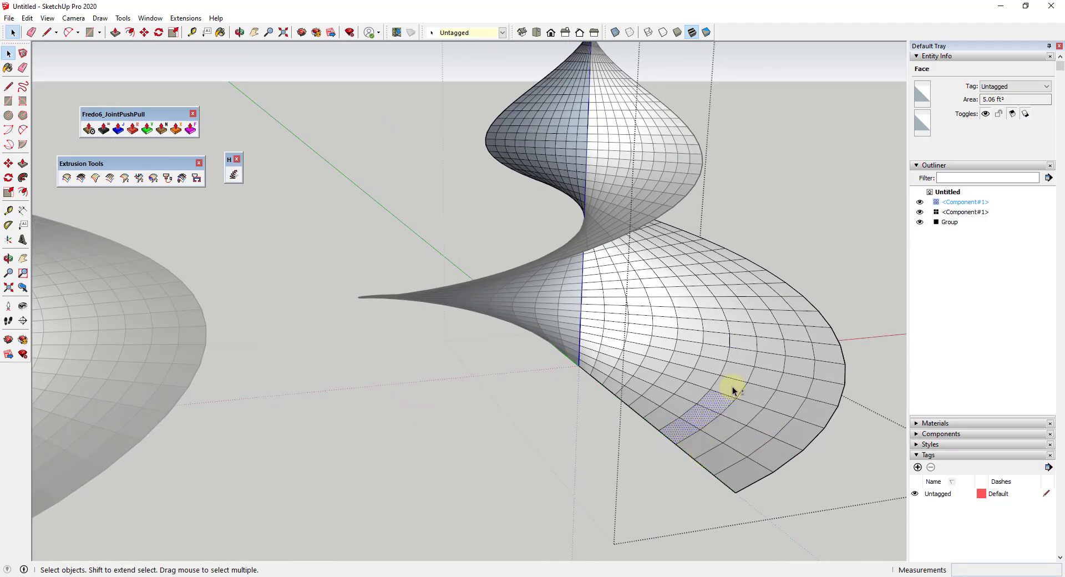